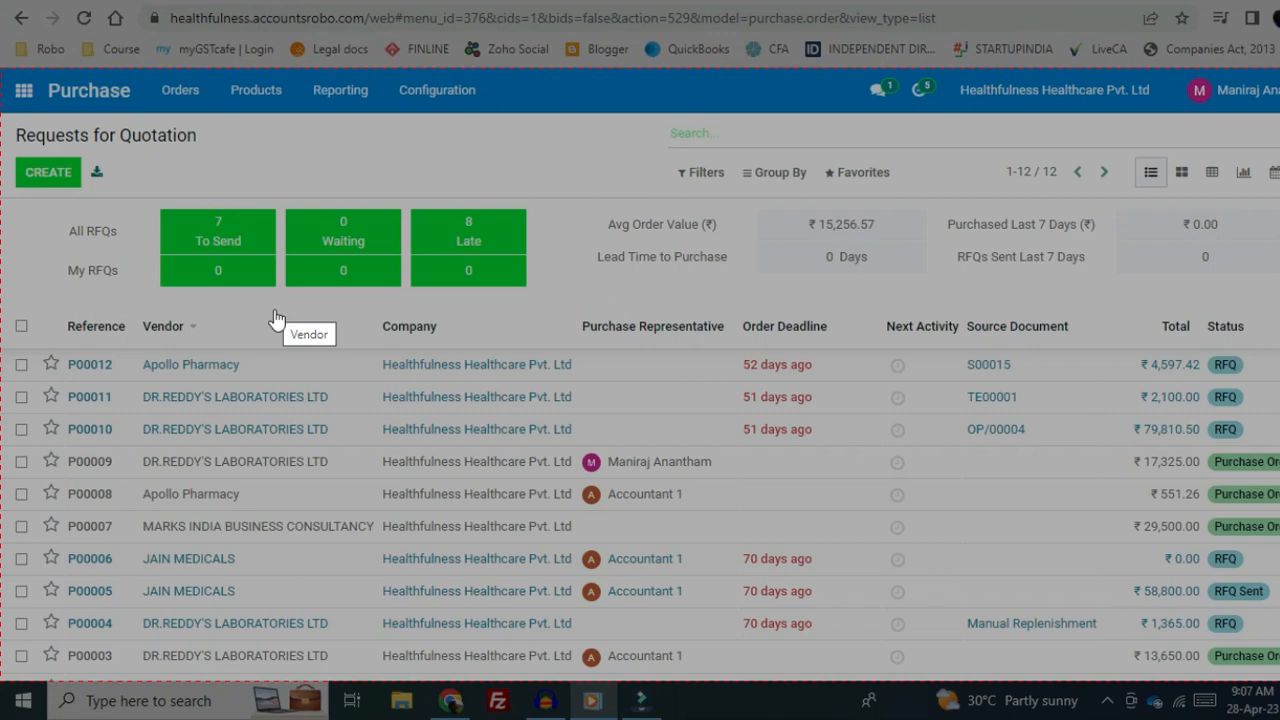
Step: Open the Vendors list from the purchase orders area
scroll(277, 320, "up", 1)
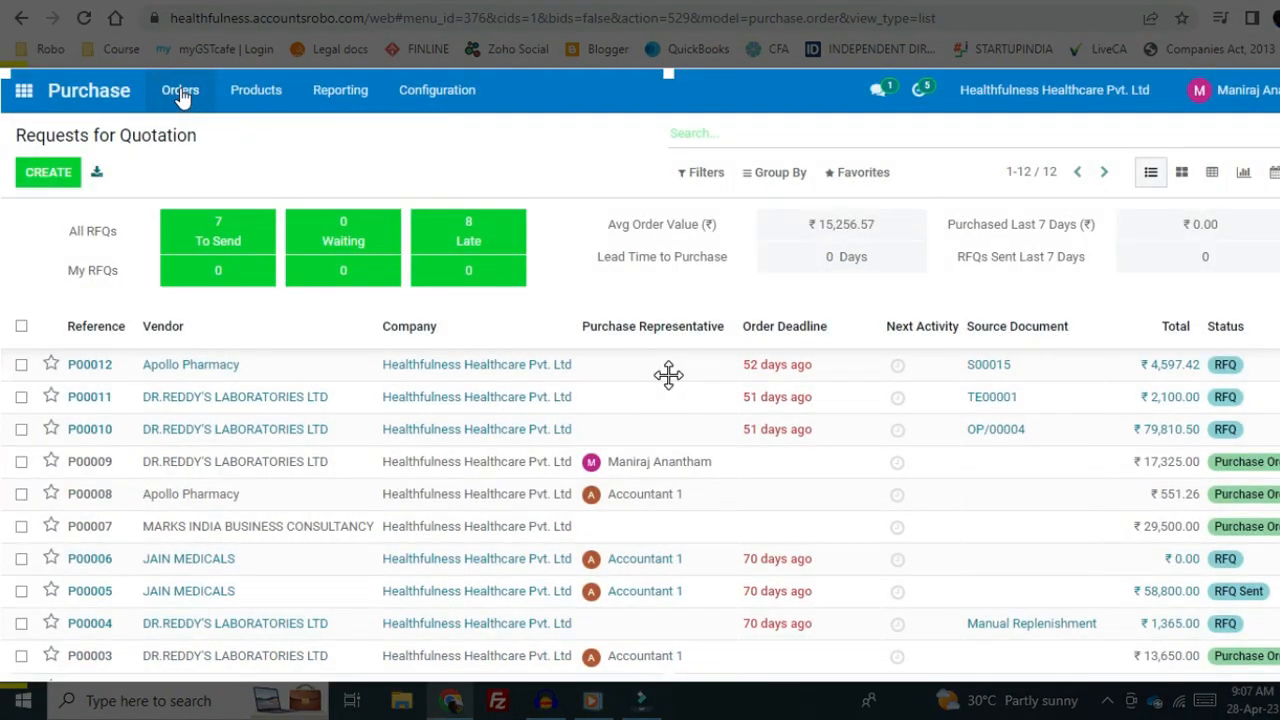
left_click(181, 95)
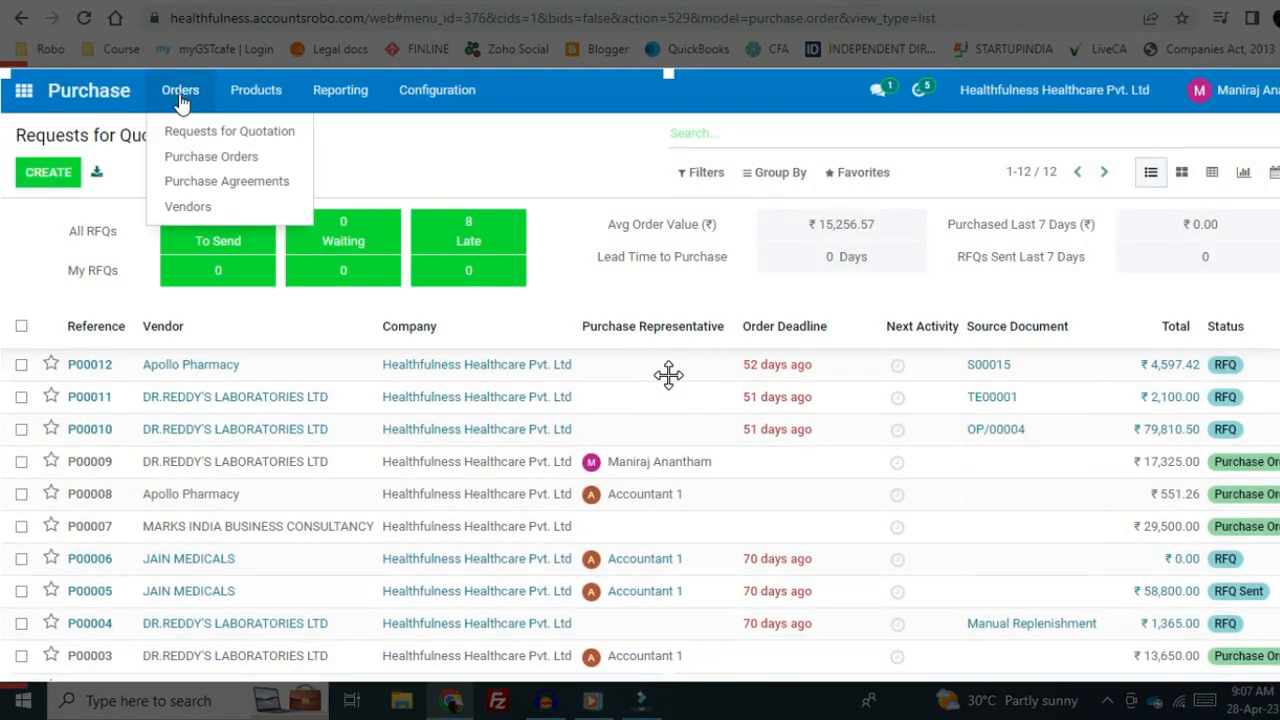
left_click(179, 204)
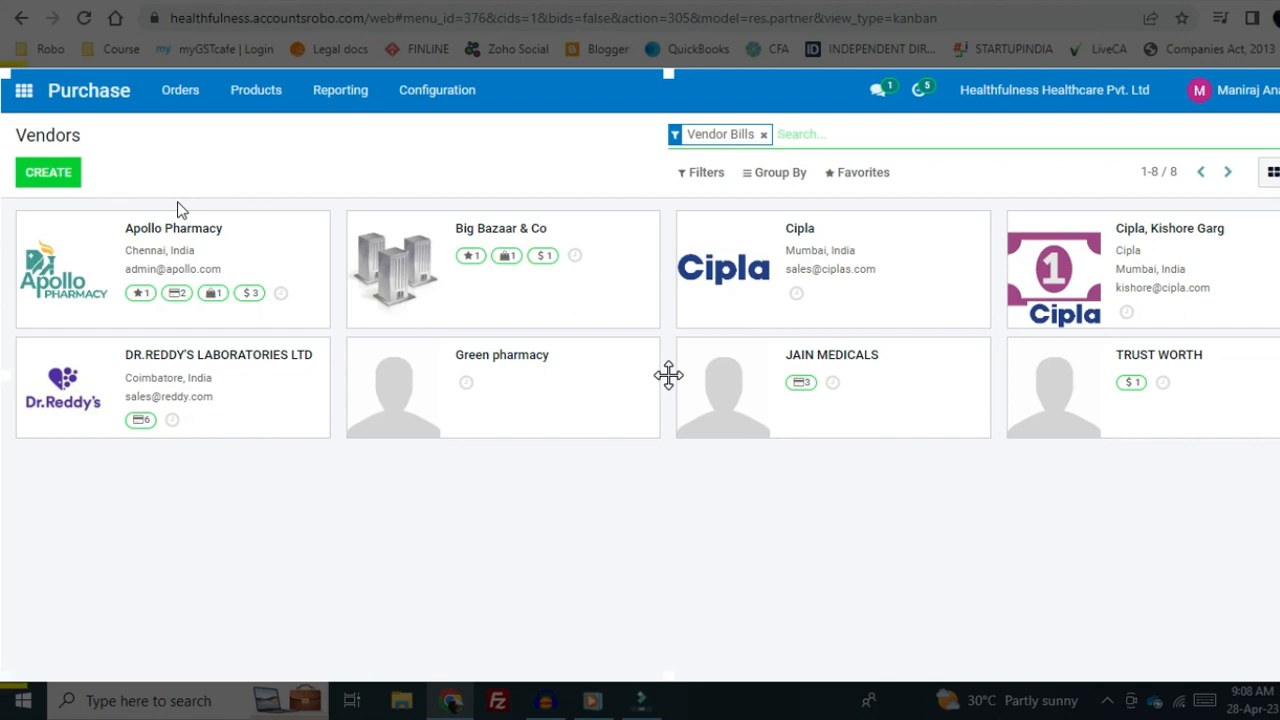
Step: Examine the filtering and grouping options available for the vendor list
left_click(701, 186)
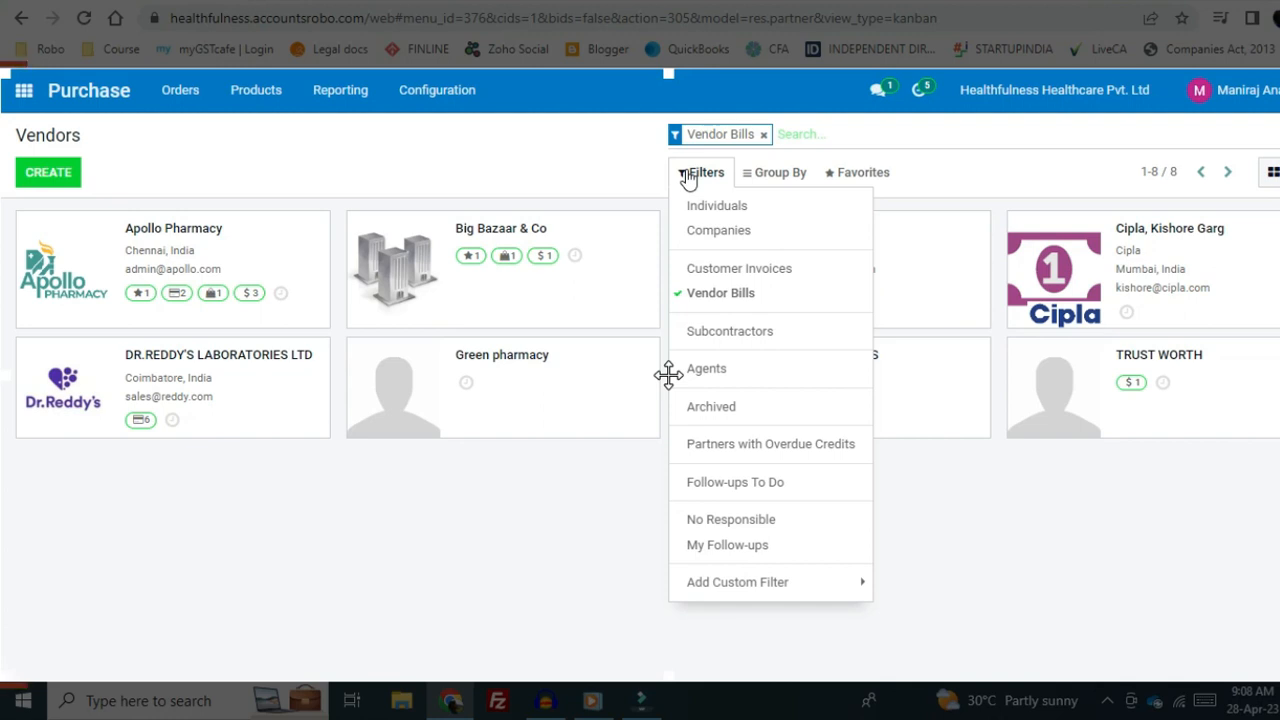
left_click(778, 172)
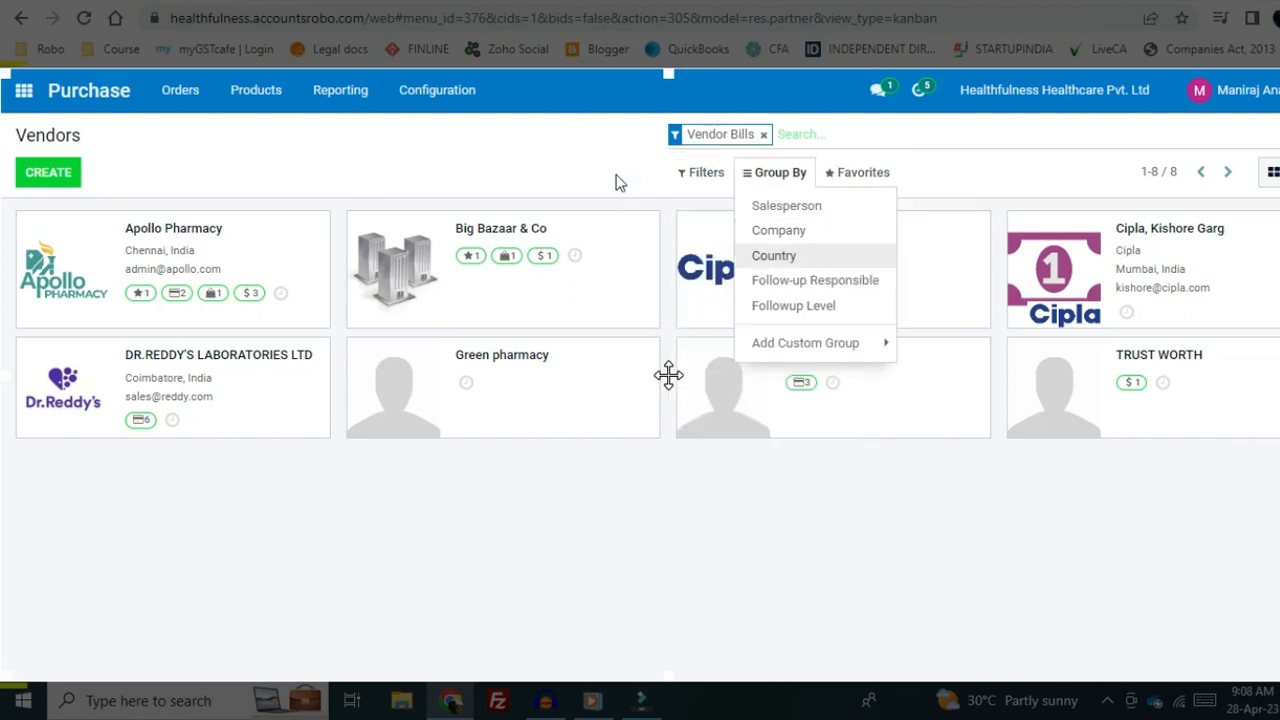
left_click(624, 177)
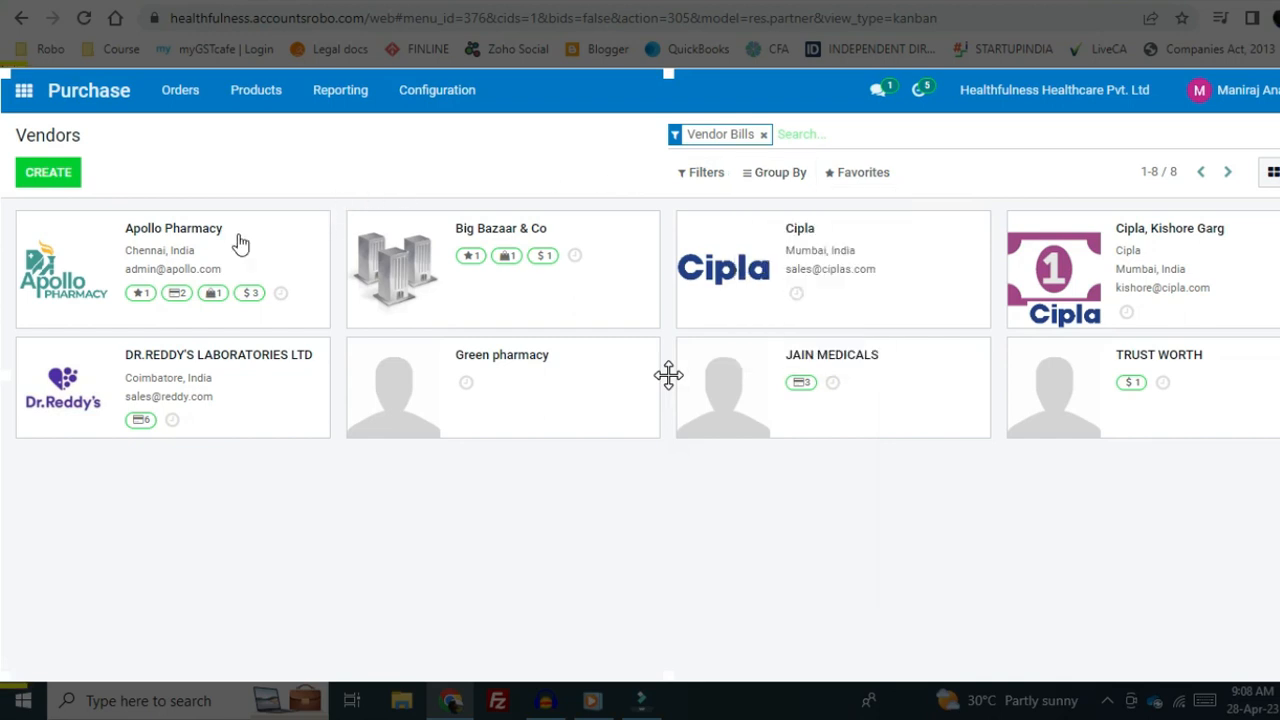
left_click(705, 172)
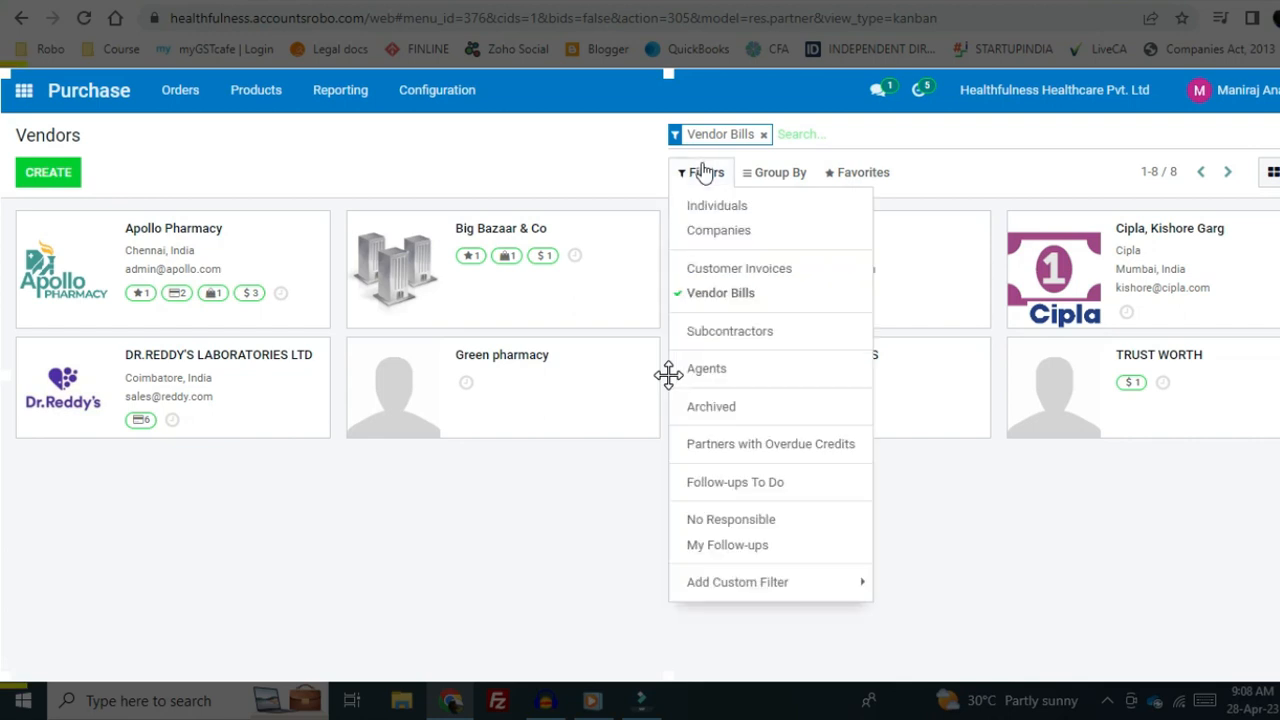
left_click(782, 178)
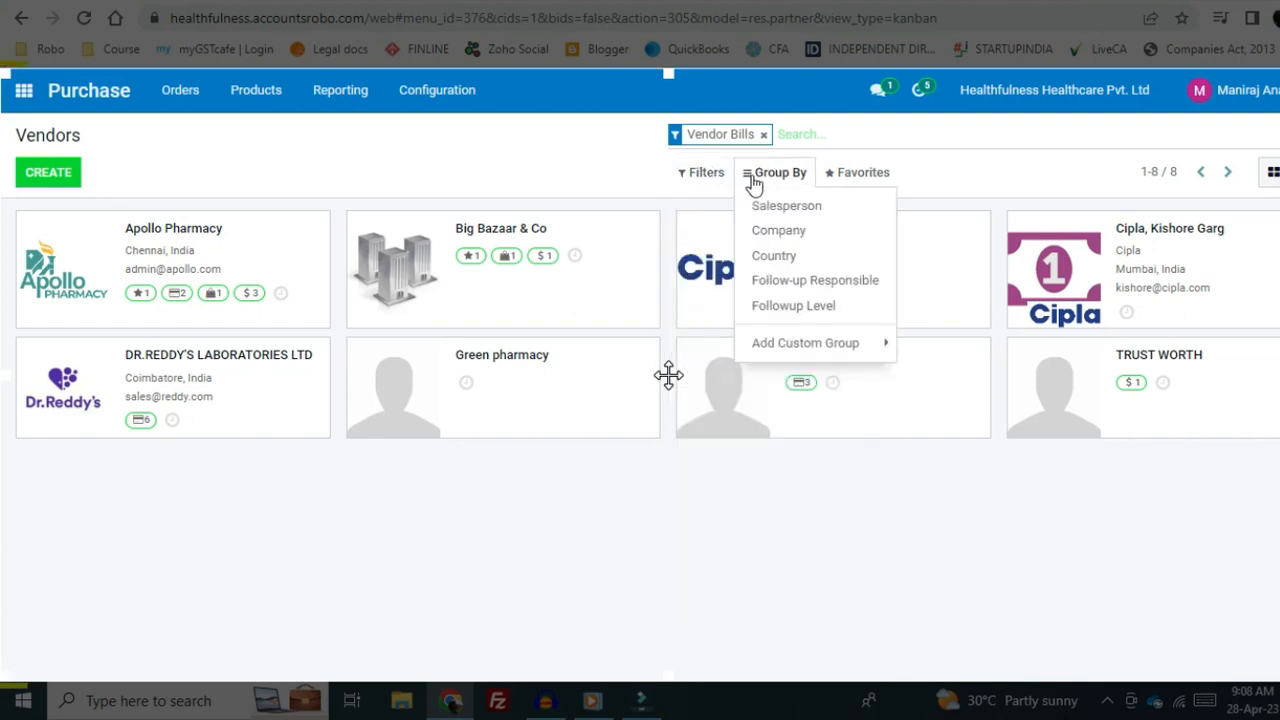
left_click(716, 180)
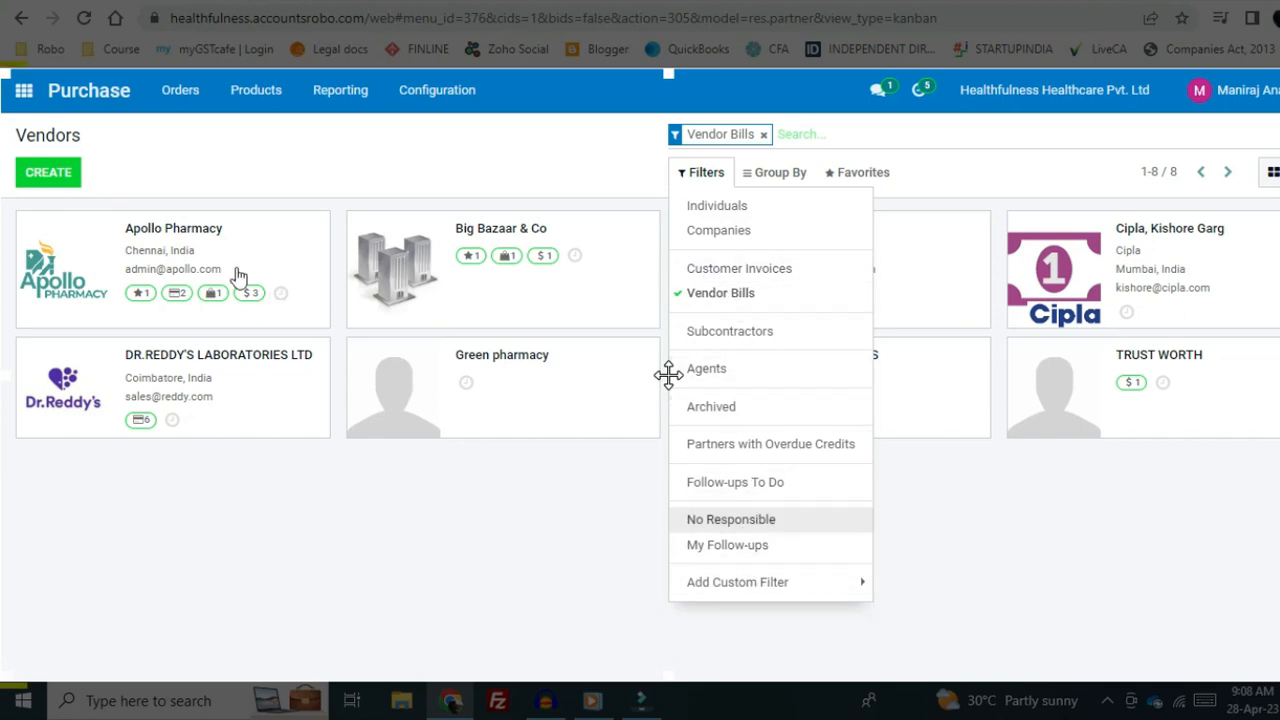
Step: Open the Apollo Pharmacy vendor record and review its Sales & Purchase details, including the TDS settings
left_click(192, 255)
left_click(195, 250)
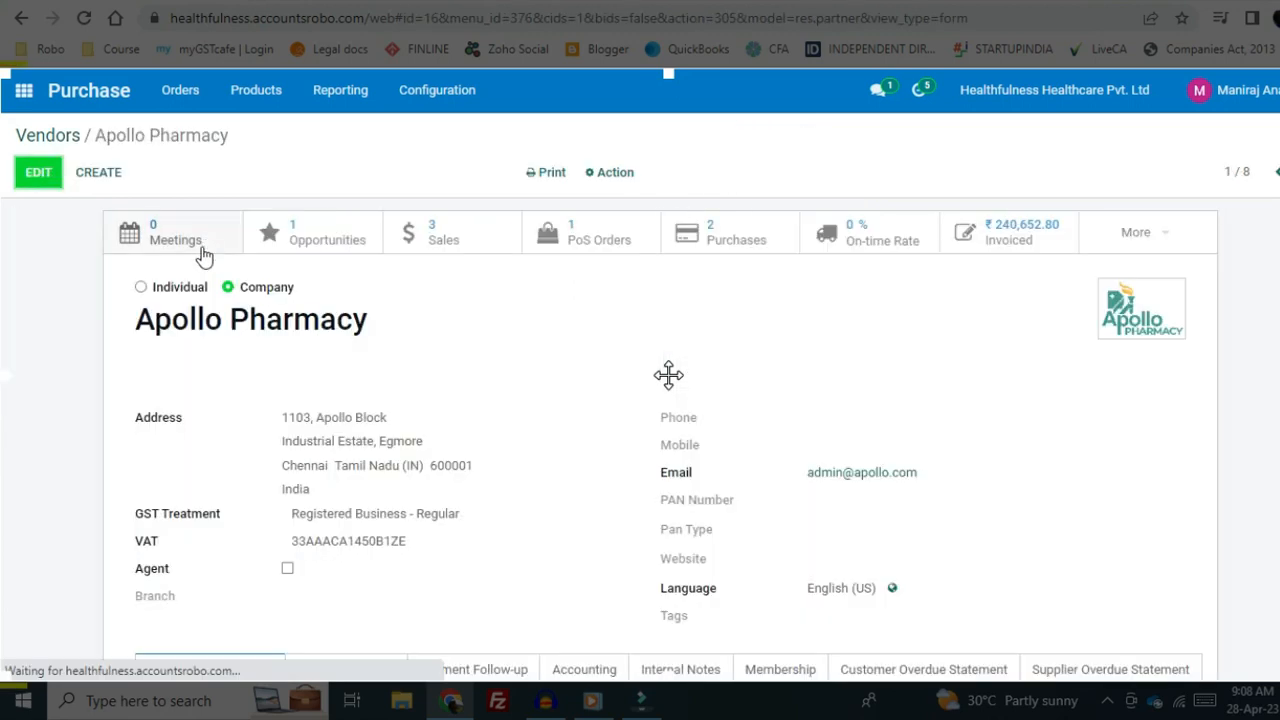
scroll(324, 358, "down", 2)
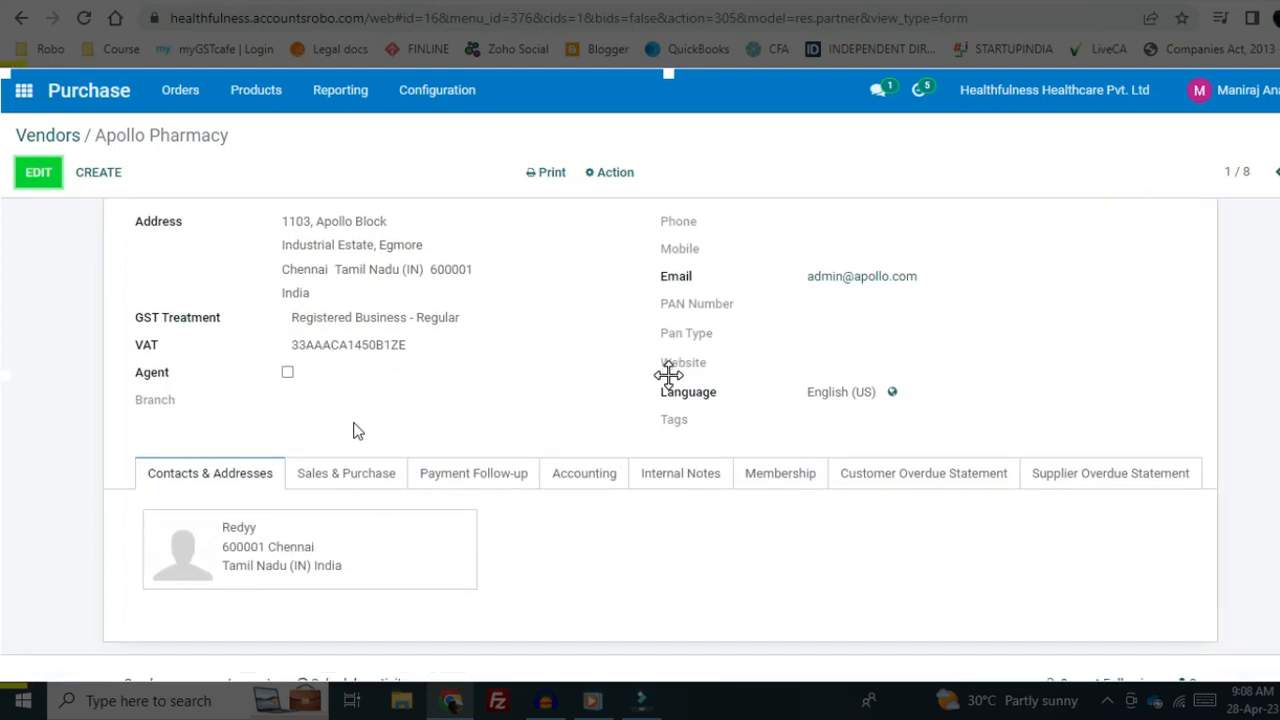
left_click(362, 475)
scroll(357, 452, "down", 3)
scroll(360, 454, "down", 5)
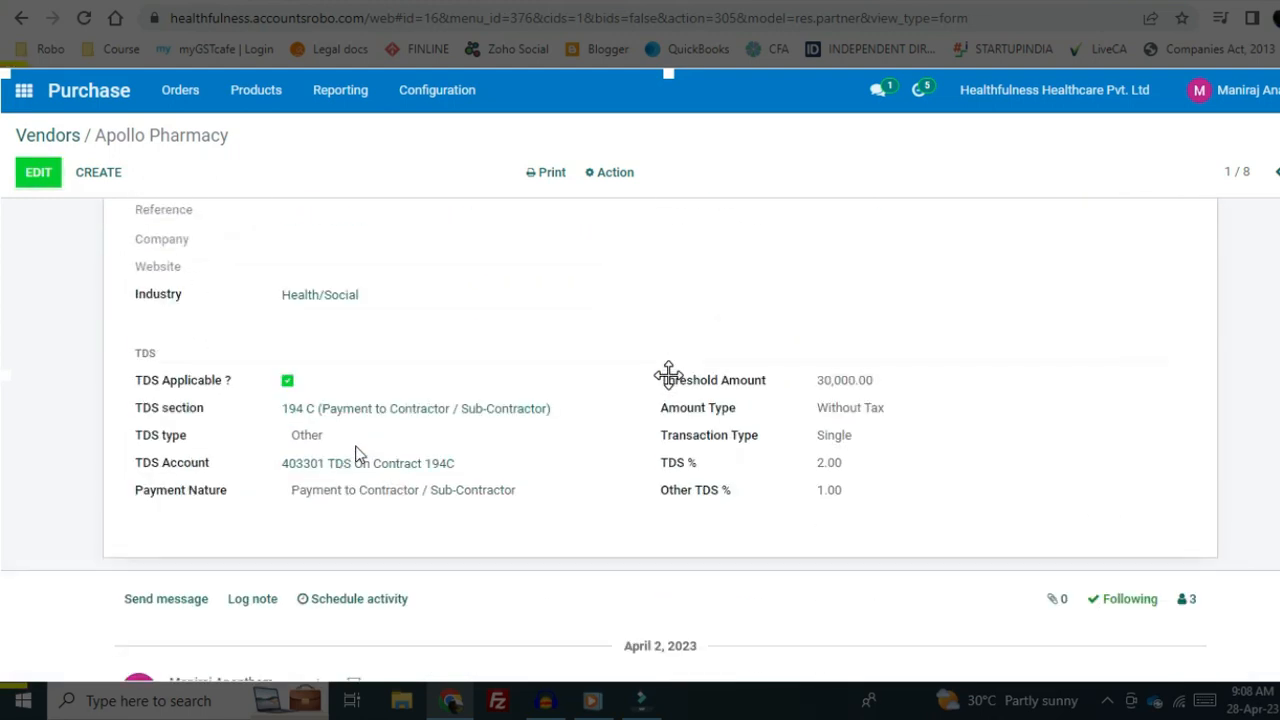
scroll(357, 452, "up", 7)
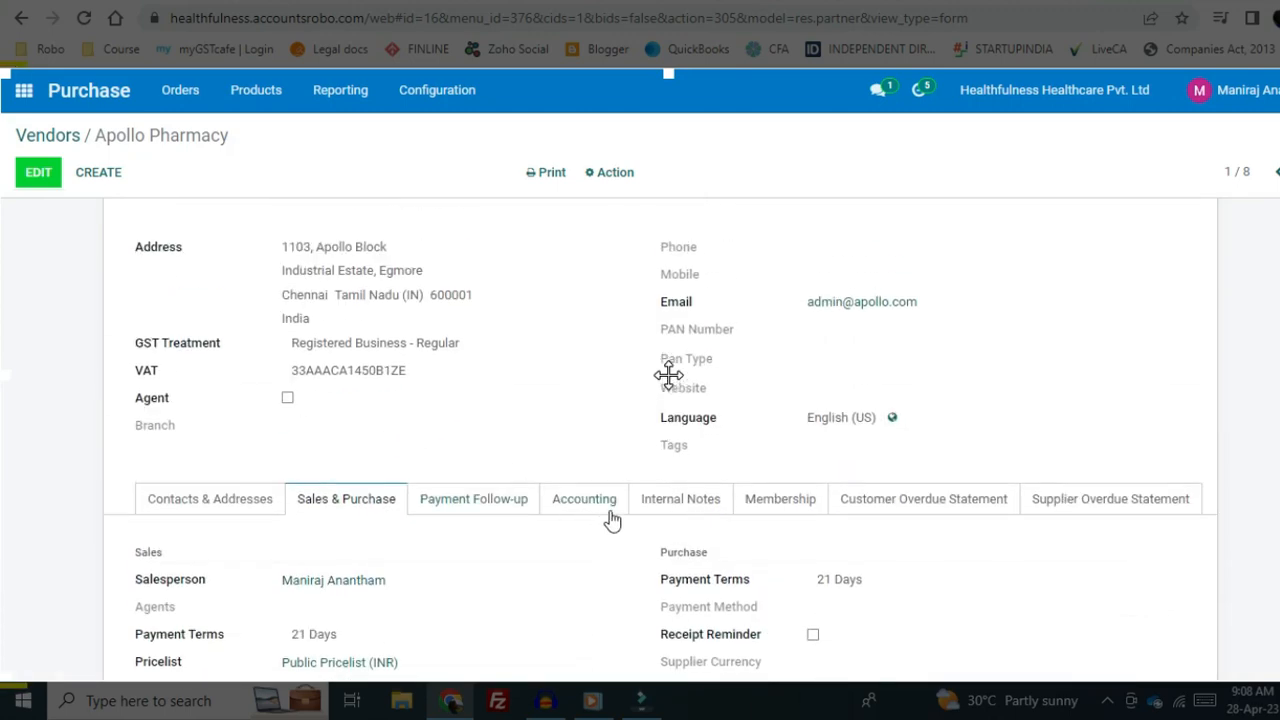
scroll(486, 510, "up", 2)
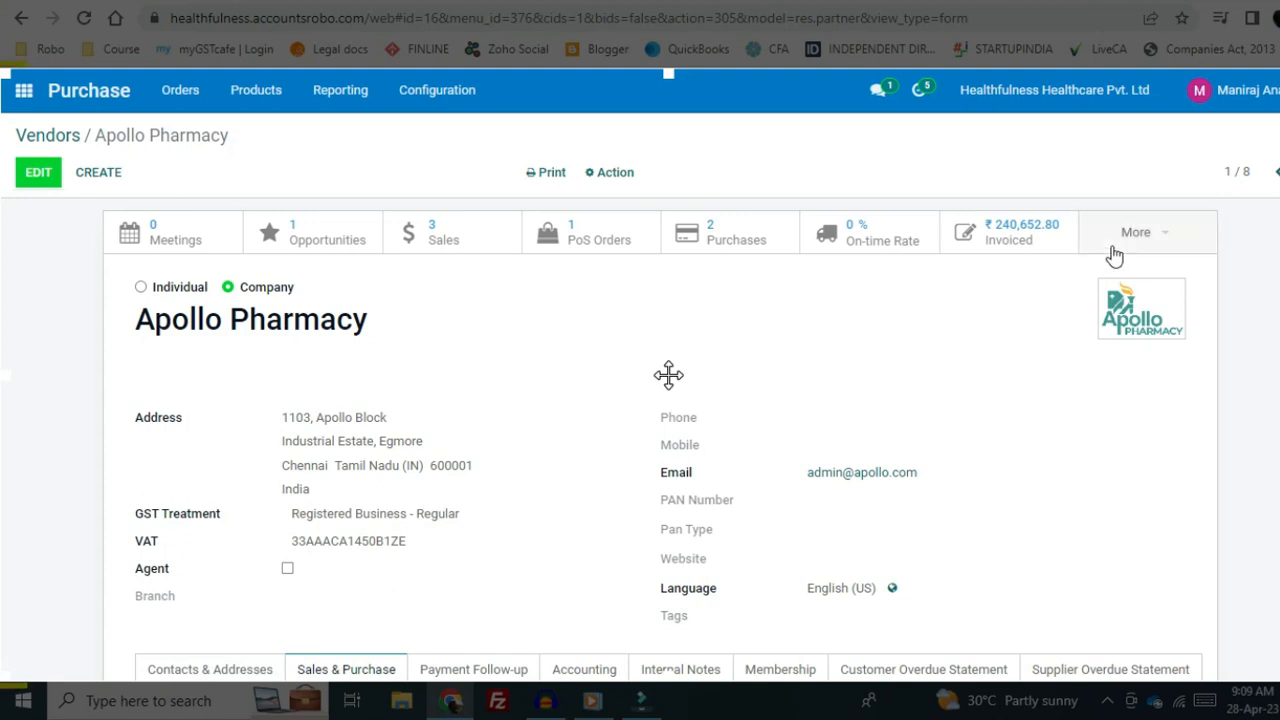
Step: Check Apollo Pharmacy's additional linked records, and open its invoices to review their amounts and payment statuses
scroll(890, 421, "down", 1)
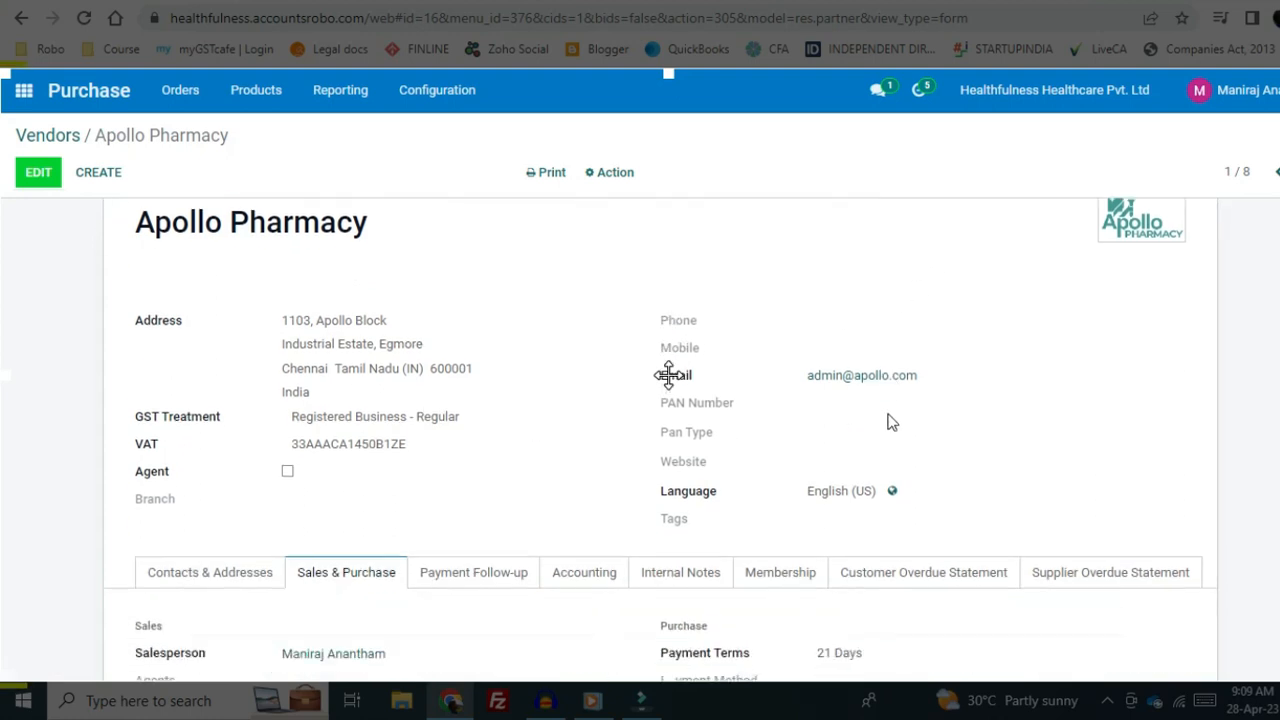
scroll(1000, 300, "up", 1)
left_click(1115, 235)
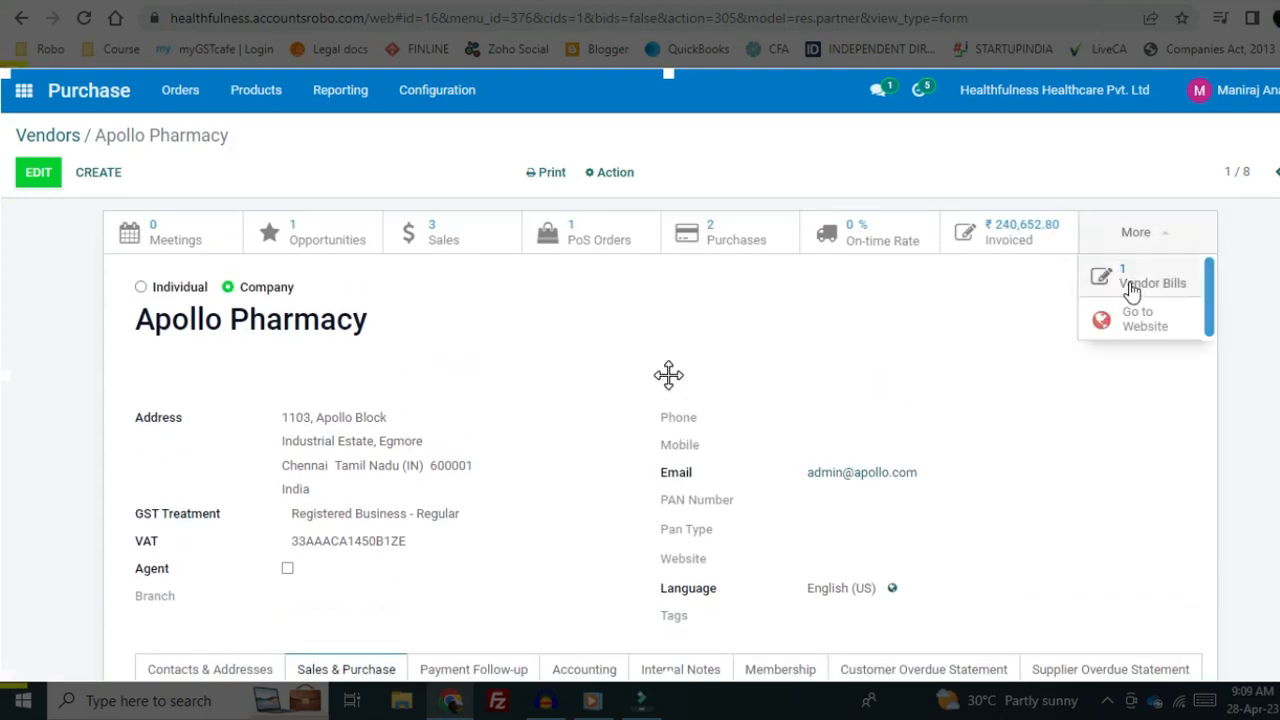
left_click(948, 256)
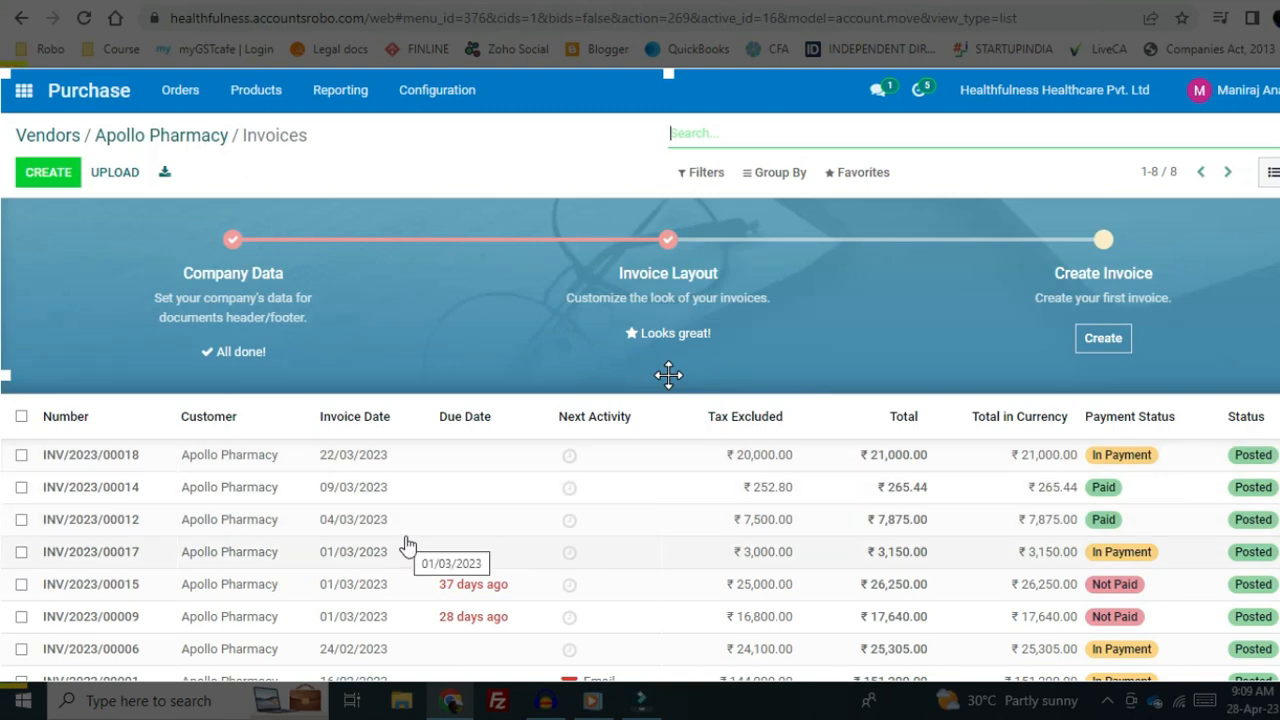
scroll(408, 545, "down", 2)
scroll(408, 545, "up", 2)
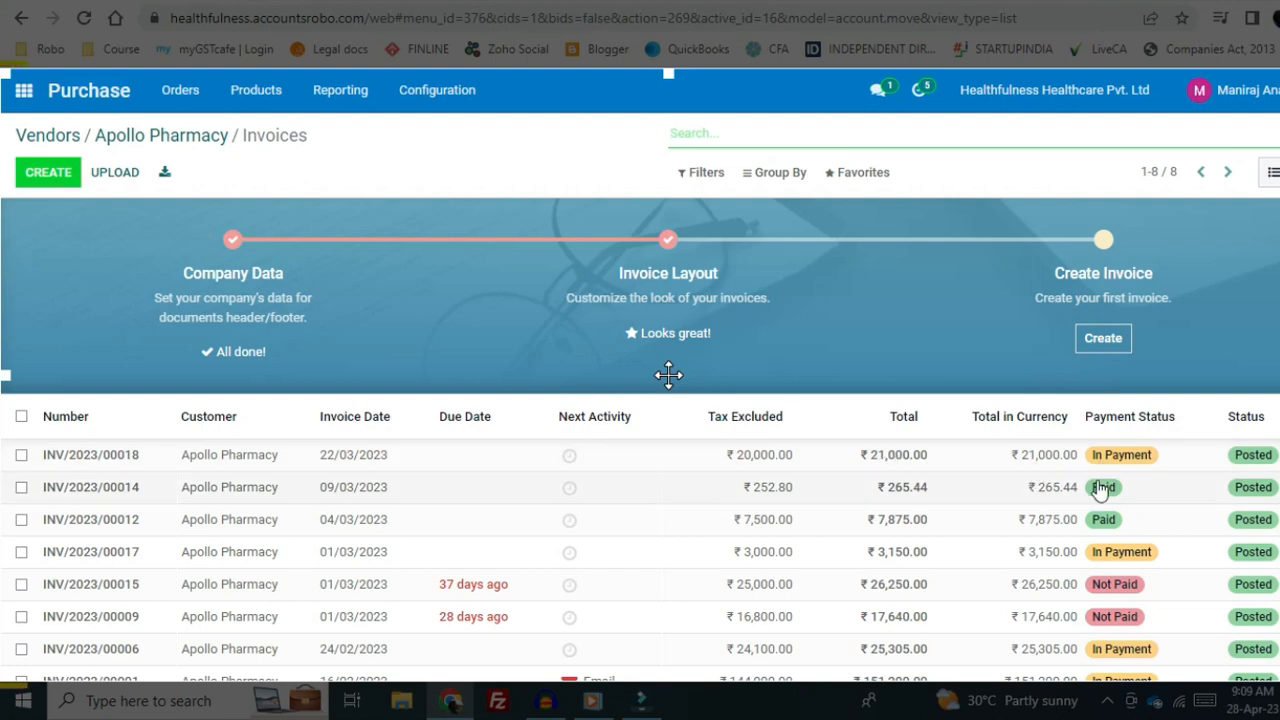
scroll(1097, 497, "down", 2)
scroll(1095, 505, "up", 2)
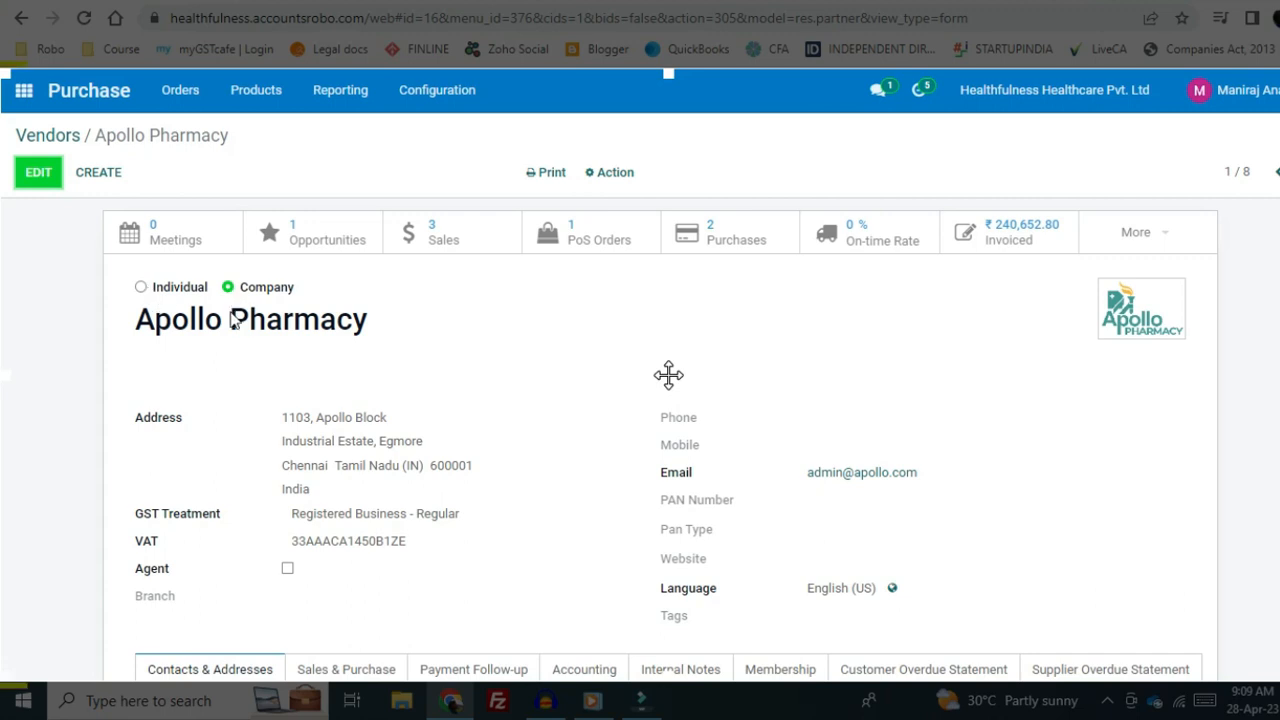
Step: Put the Apollo Pharmacy vendor record into edit mode and look over its company type, address and contact fields
scroll(232, 330, "down", 1)
scroll(231, 331, "up", 1)
left_click(230, 289)
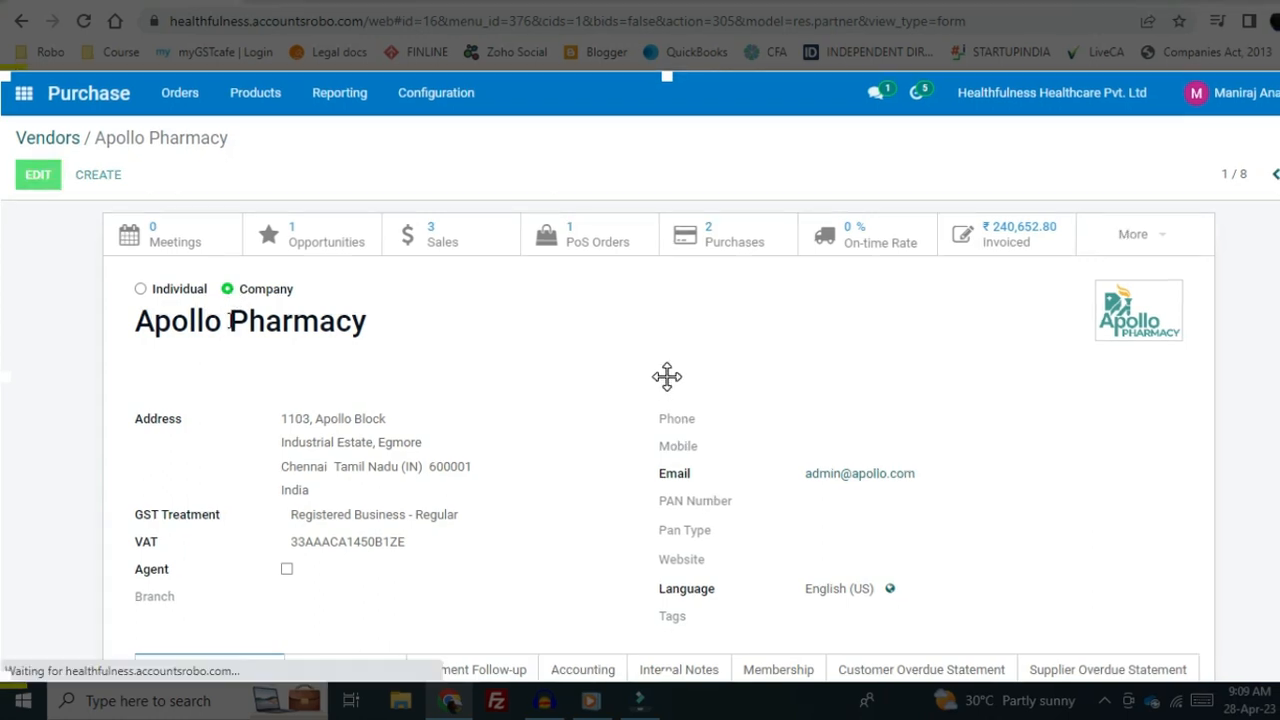
scroll(230, 322, "down", 1)
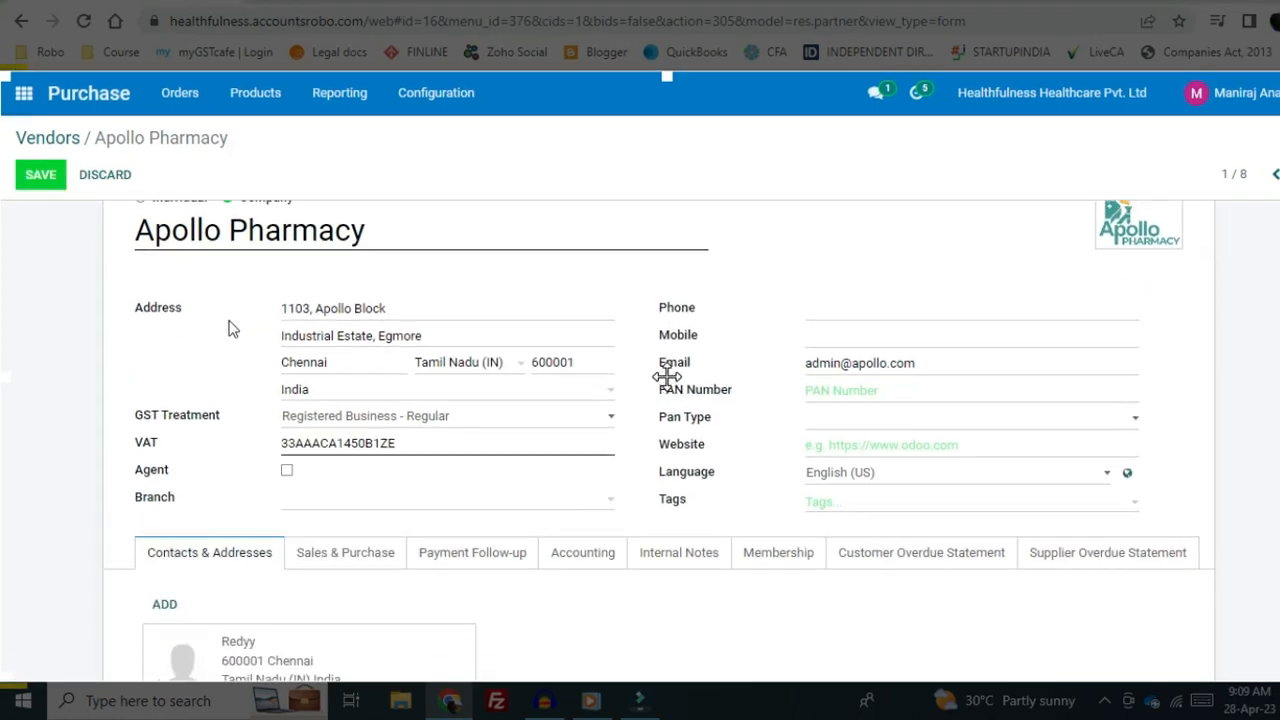
scroll(230, 322, "up", 1)
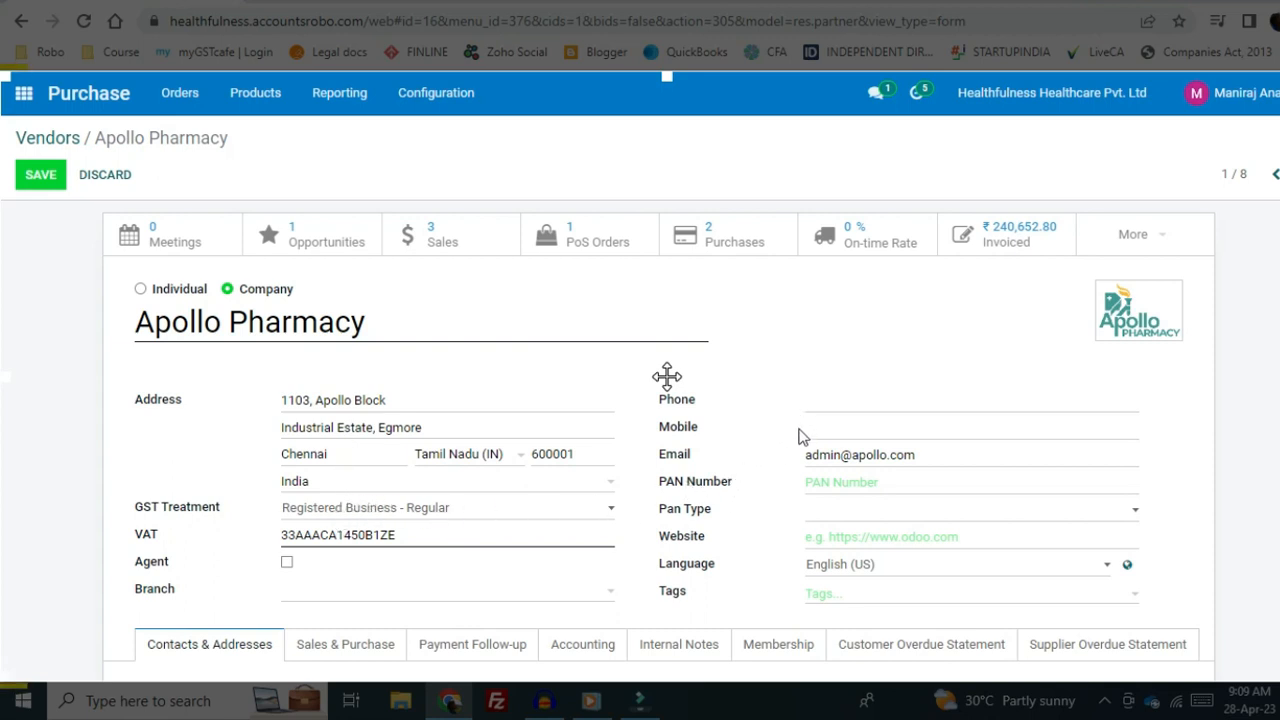
scroll(770, 516, "down", 1)
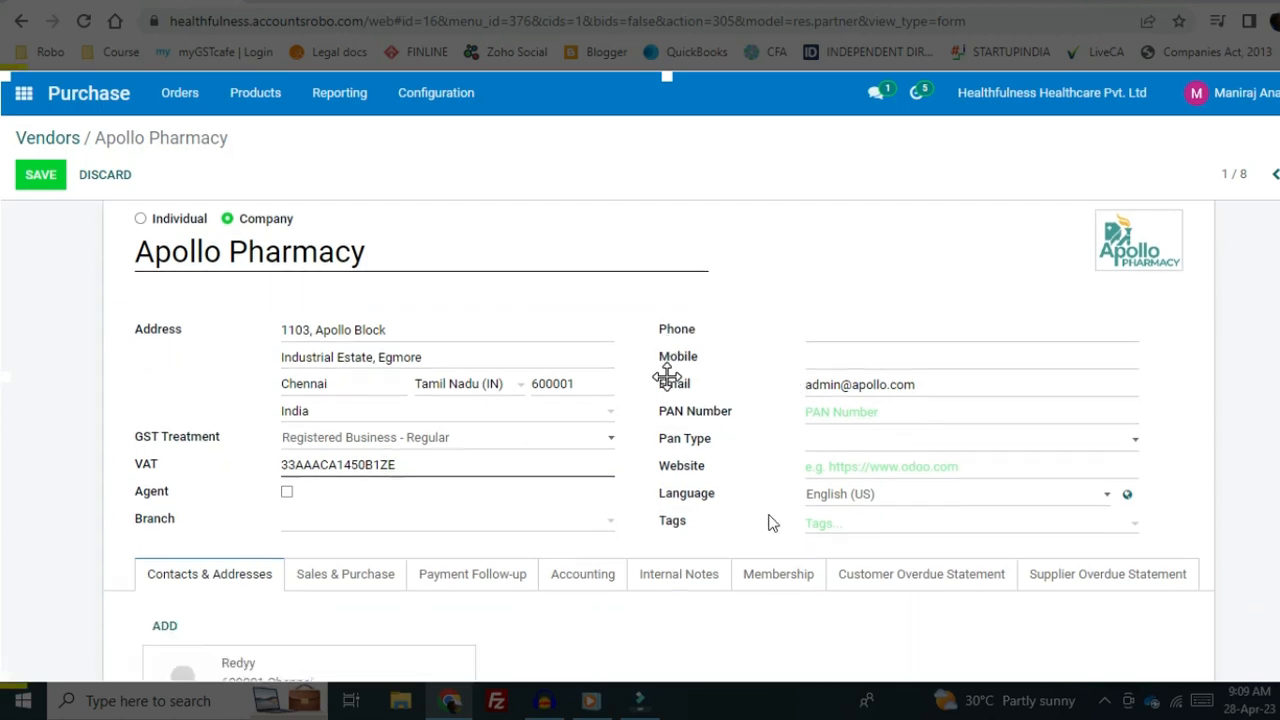
Step: Inspect the vendor's VAT field and the available GST Treatment options, keeping Registered Business - Regular
left_click(298, 437)
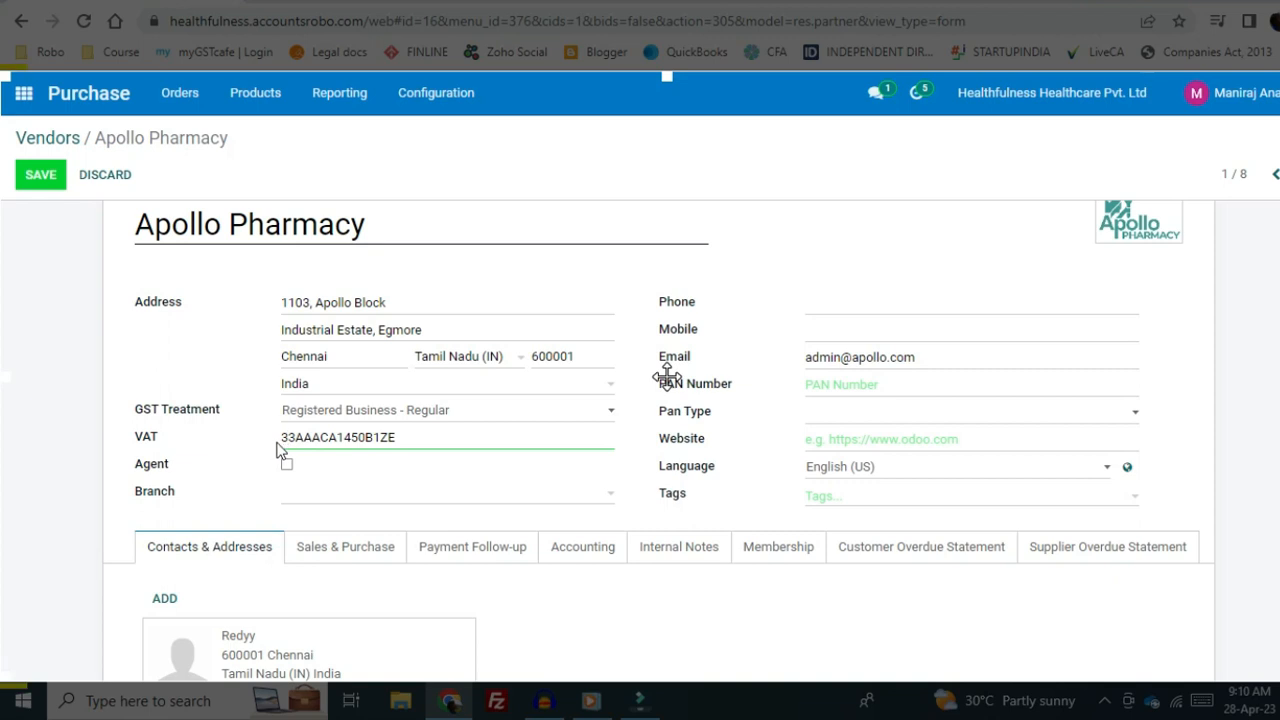
left_click(437, 418)
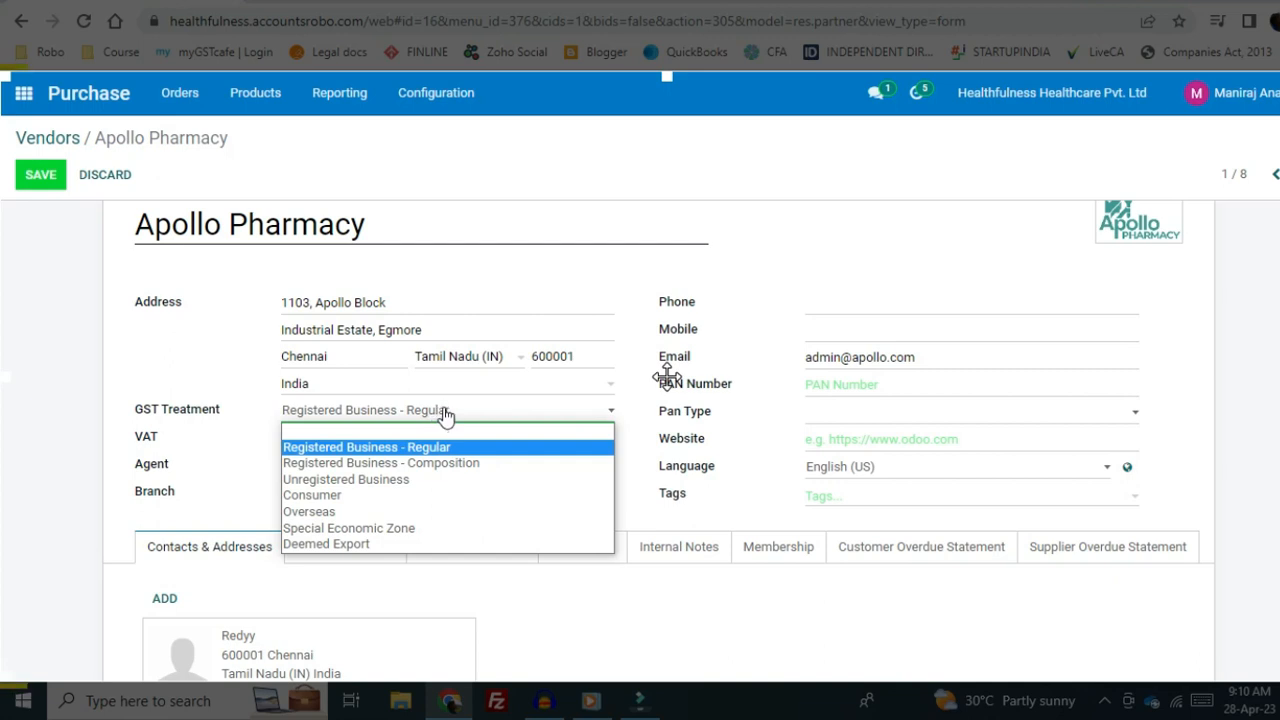
left_click(446, 416)
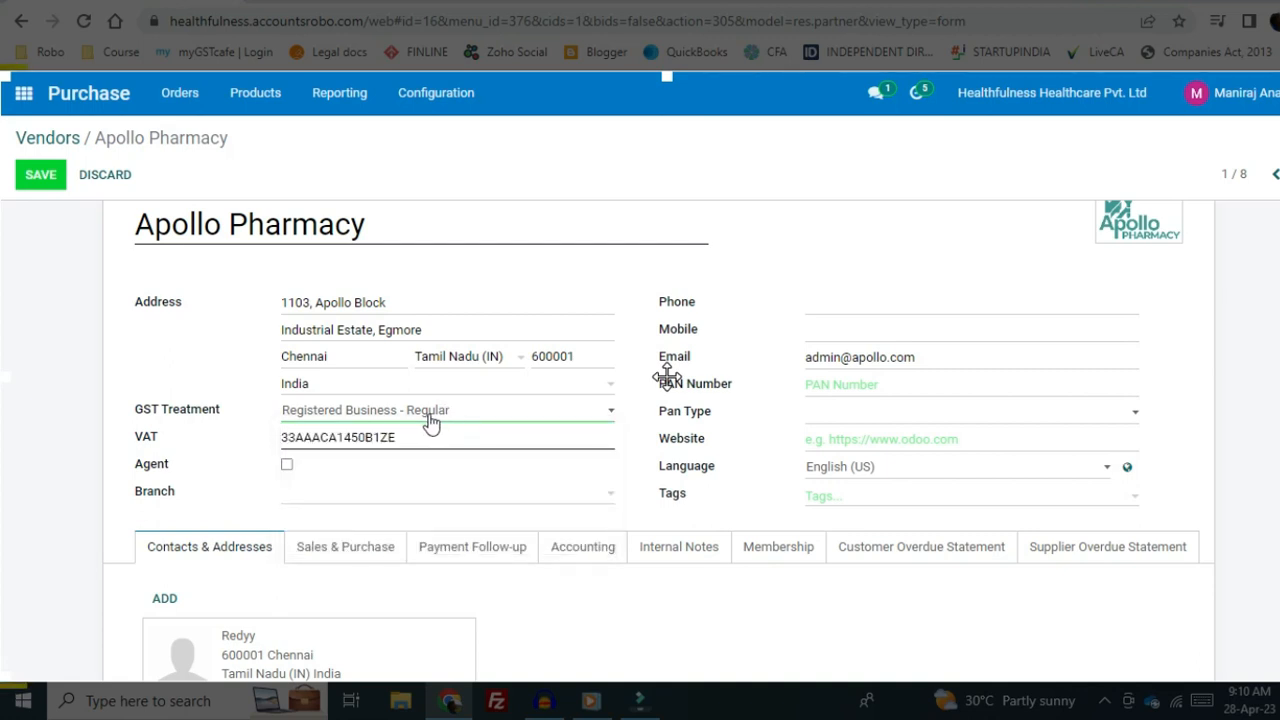
Step: Inspect the vendor's PAN Number field and the choices offered for Pan Type without selecting one
left_click(825, 418)
left_click(827, 428)
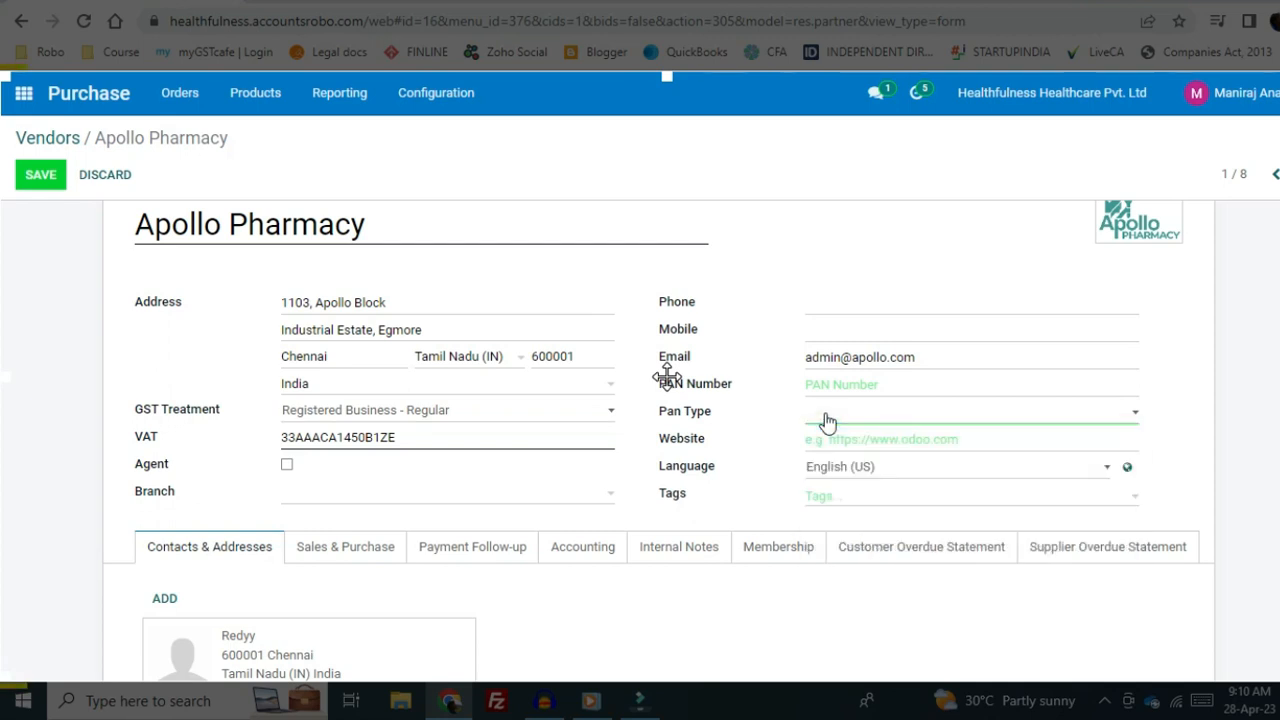
left_click(841, 388)
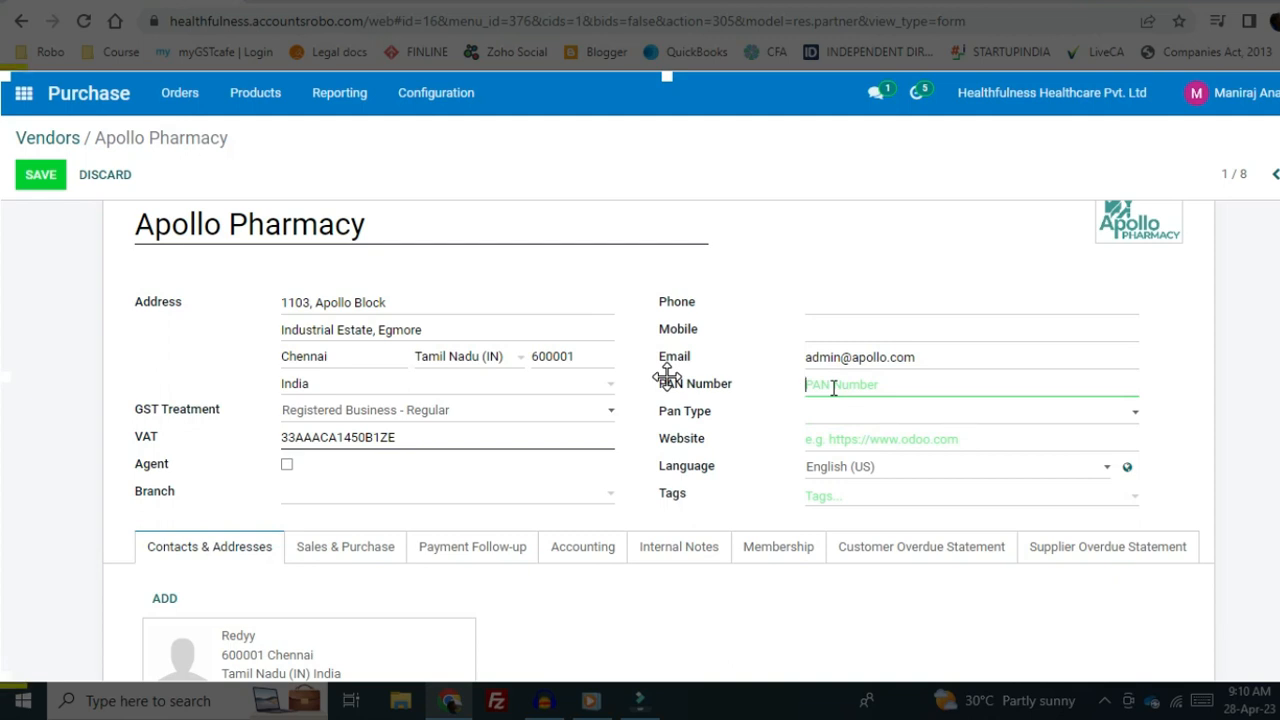
left_click(829, 415)
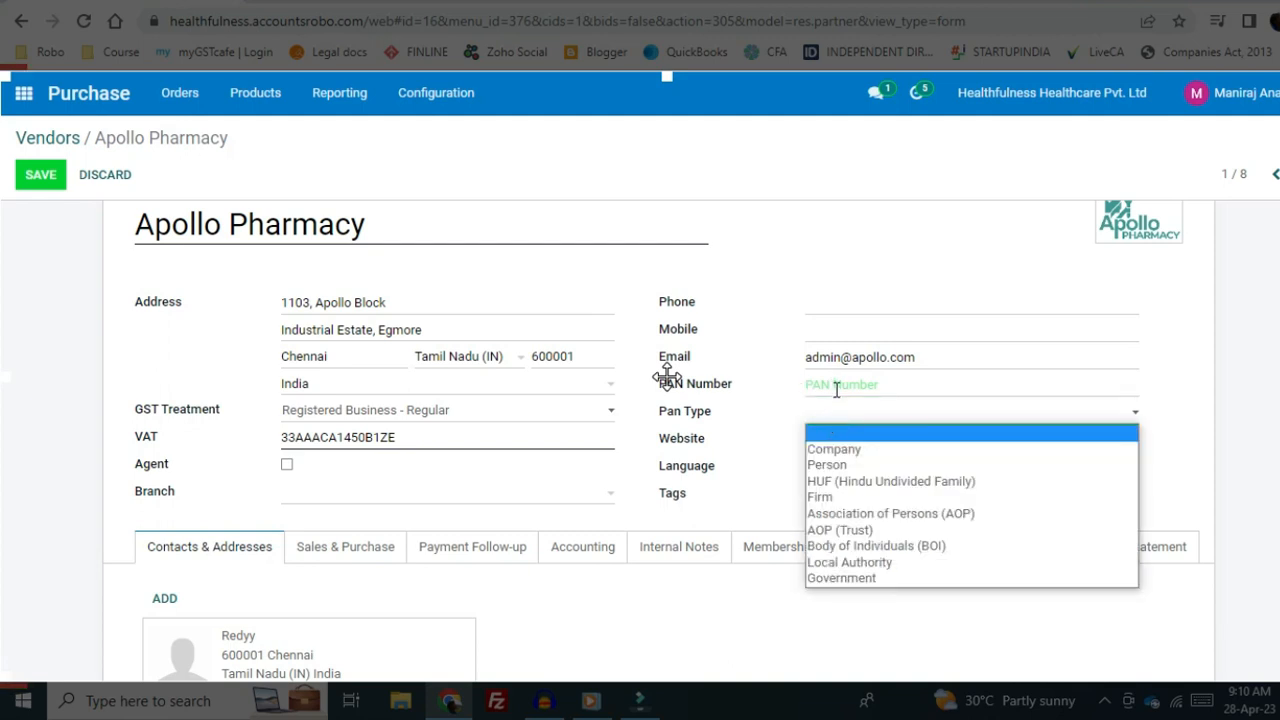
left_click(836, 390)
left_click(836, 390)
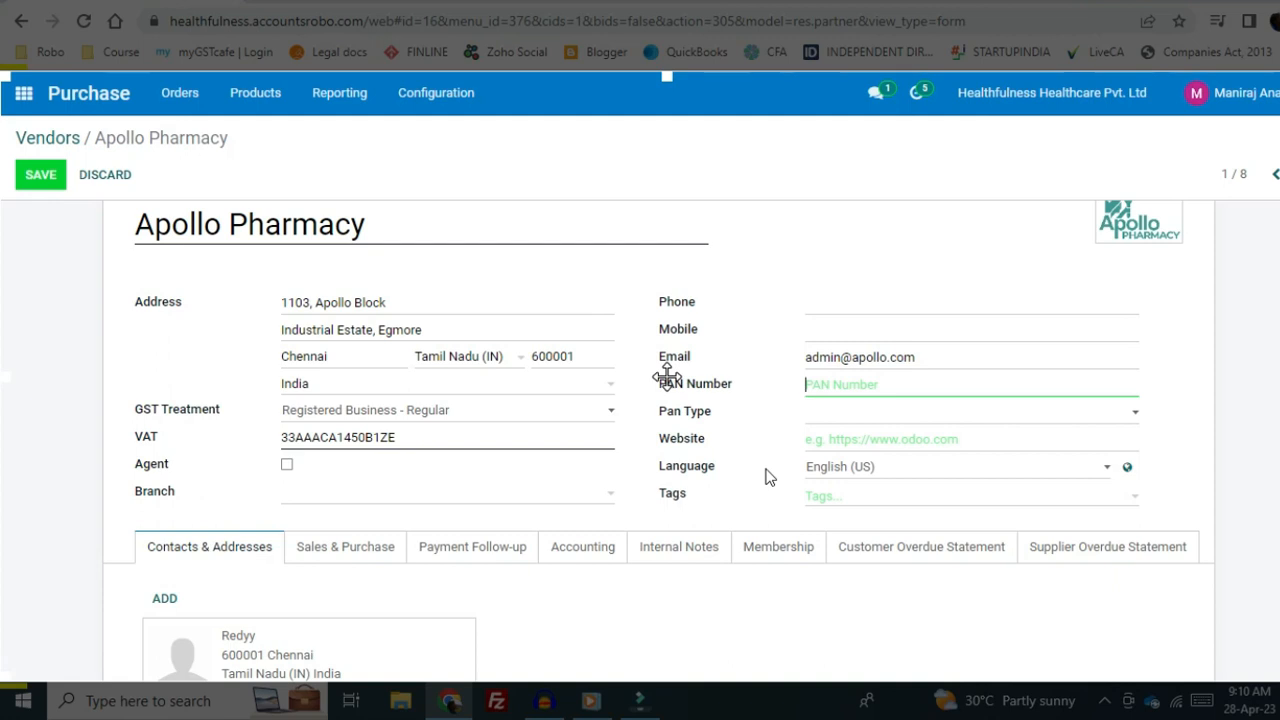
Step: Check what the Agent option adds by enabling and disabling it, and view the Branch choices without selecting one
scroll(563, 534, "down", 2)
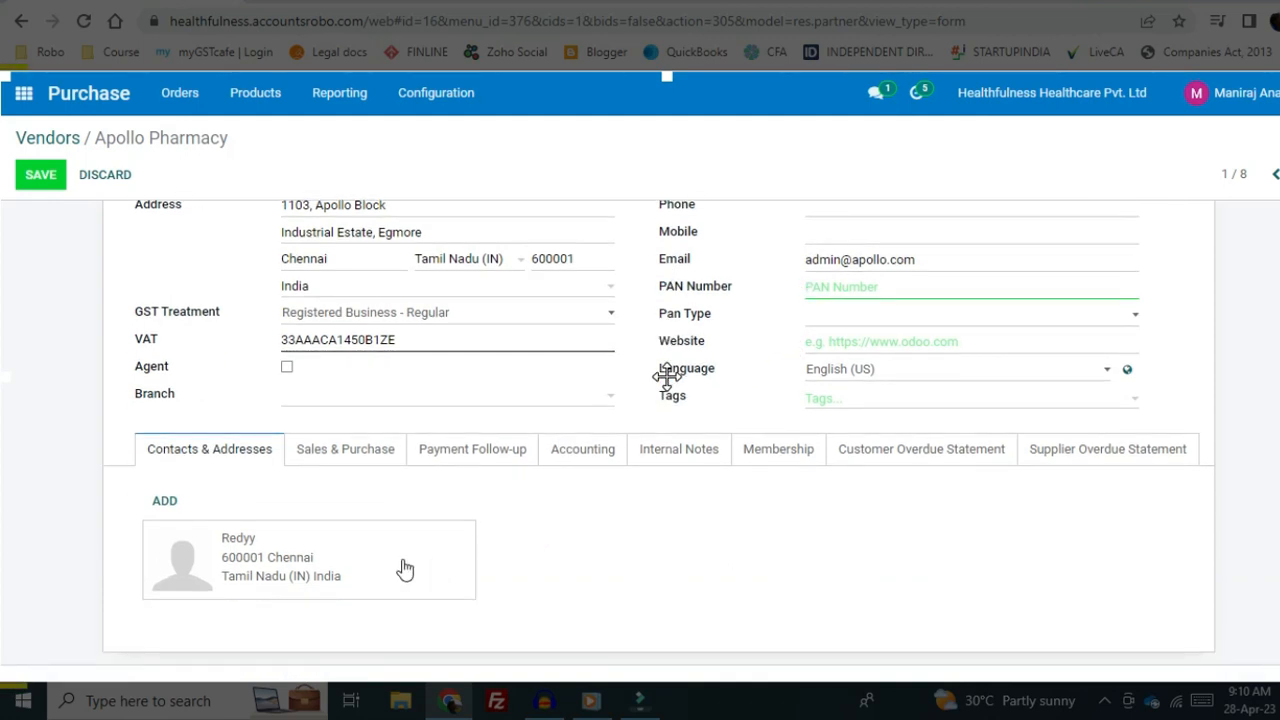
left_click(287, 368)
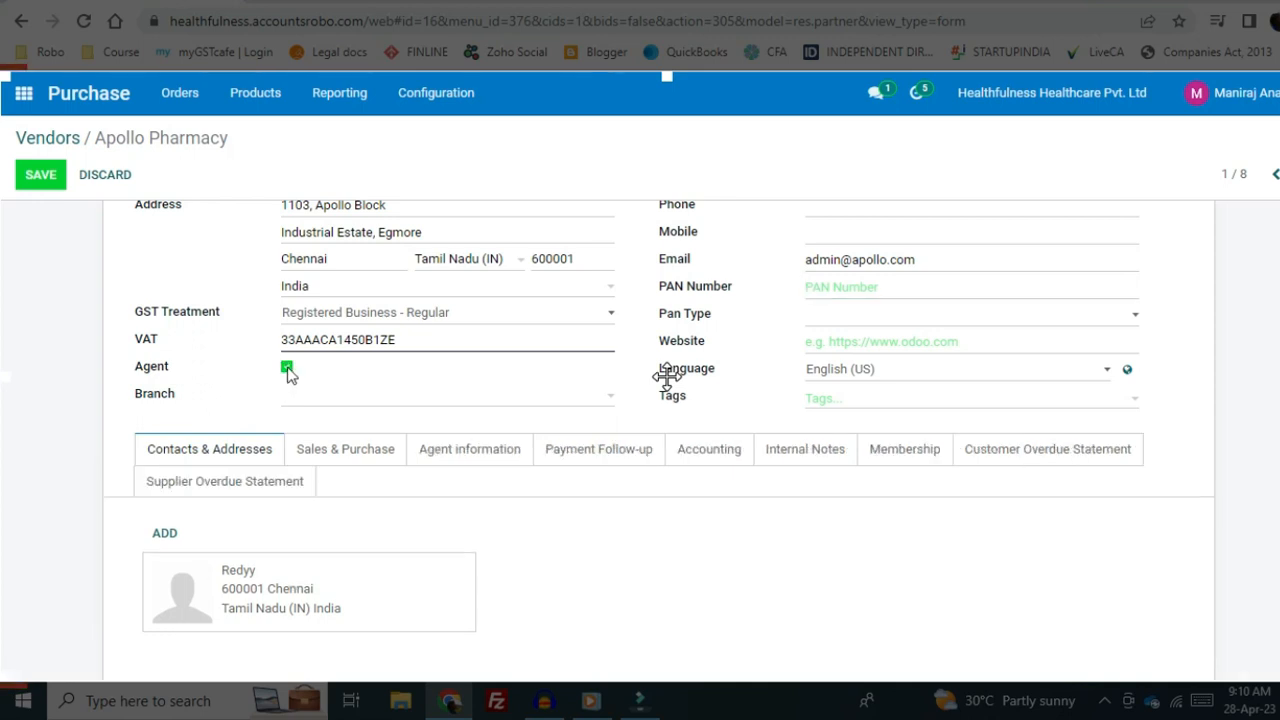
left_click(287, 368)
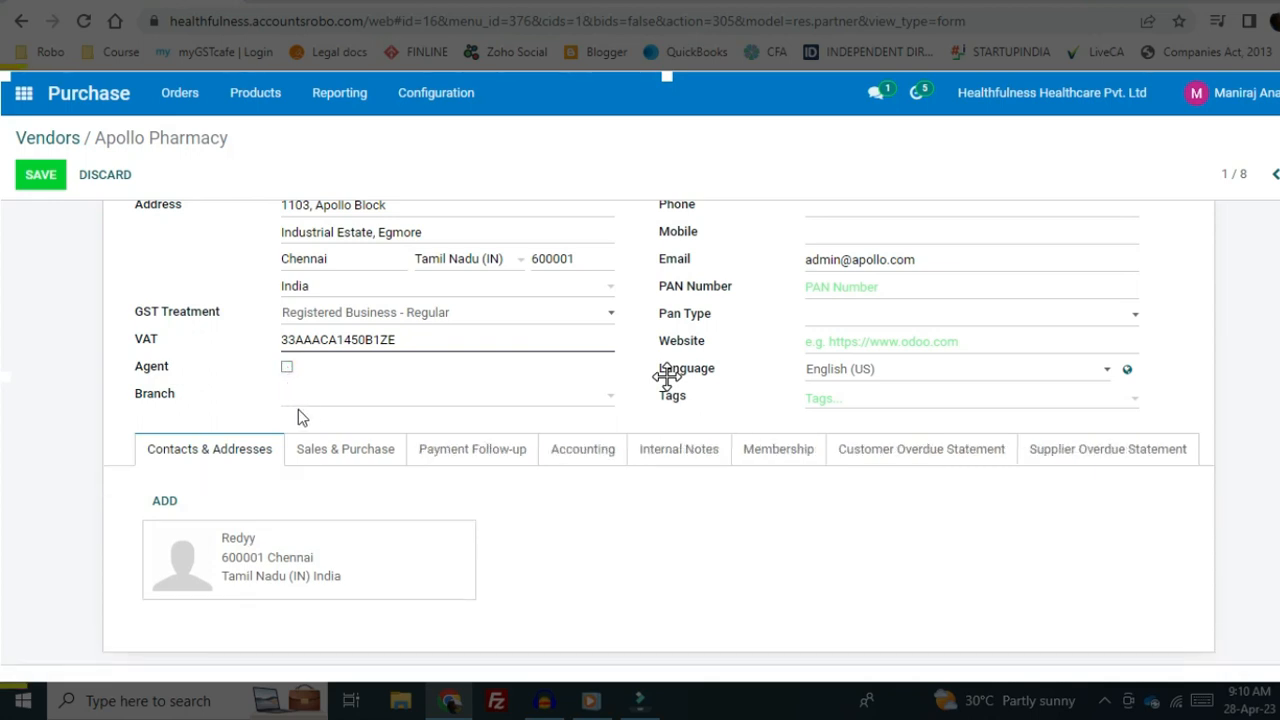
left_click(308, 400)
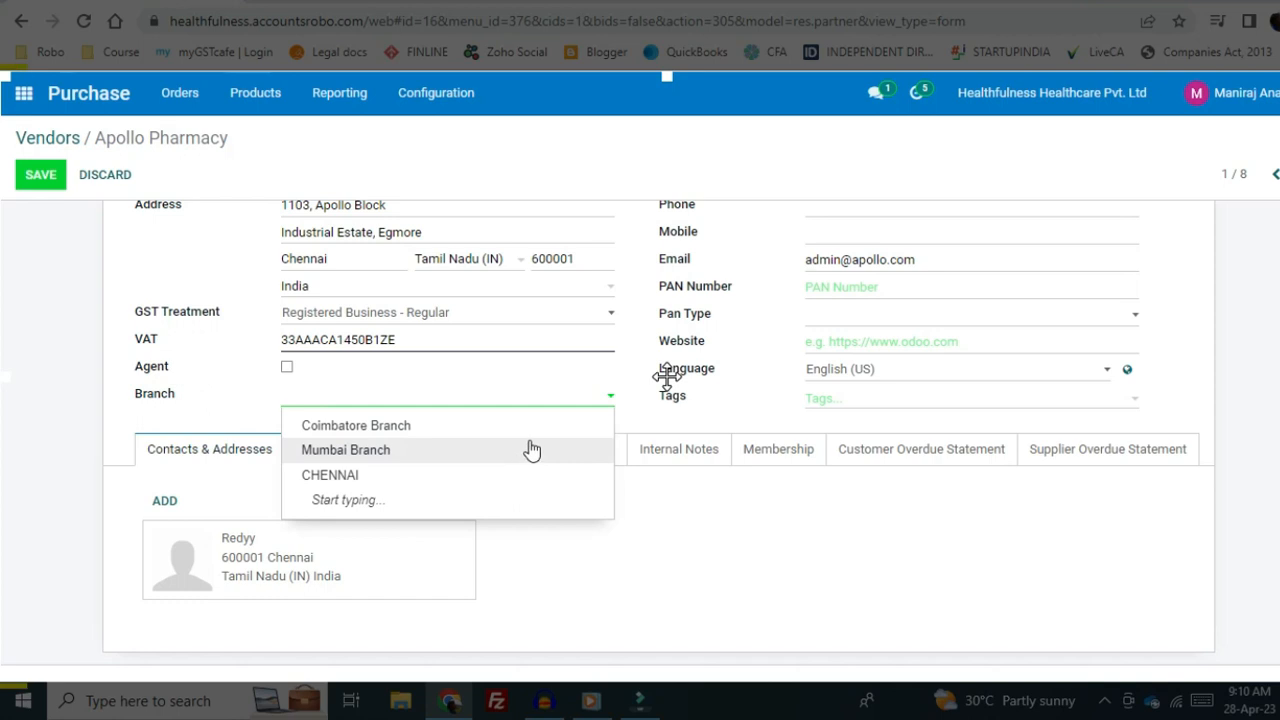
left_click_drag(224, 431, 221, 426)
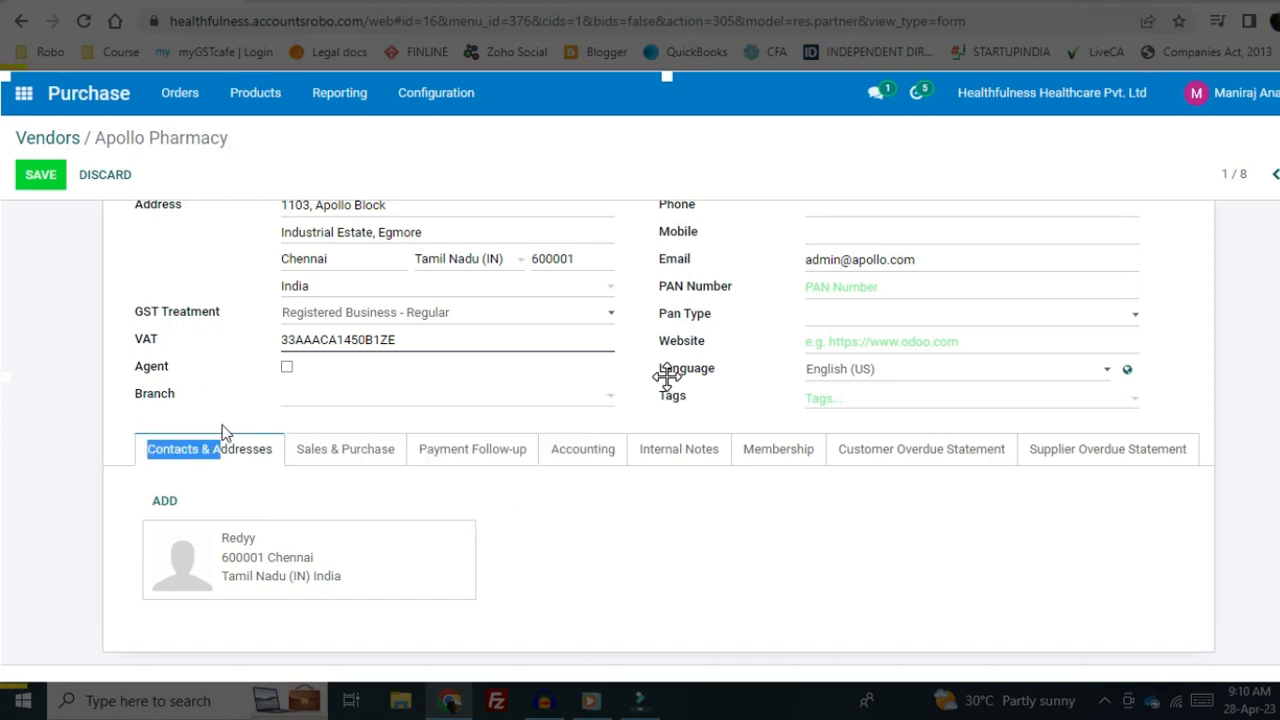
Step: Look at the address types and fields for adding a contact to the vendor, and discard the new contact
left_click(162, 502)
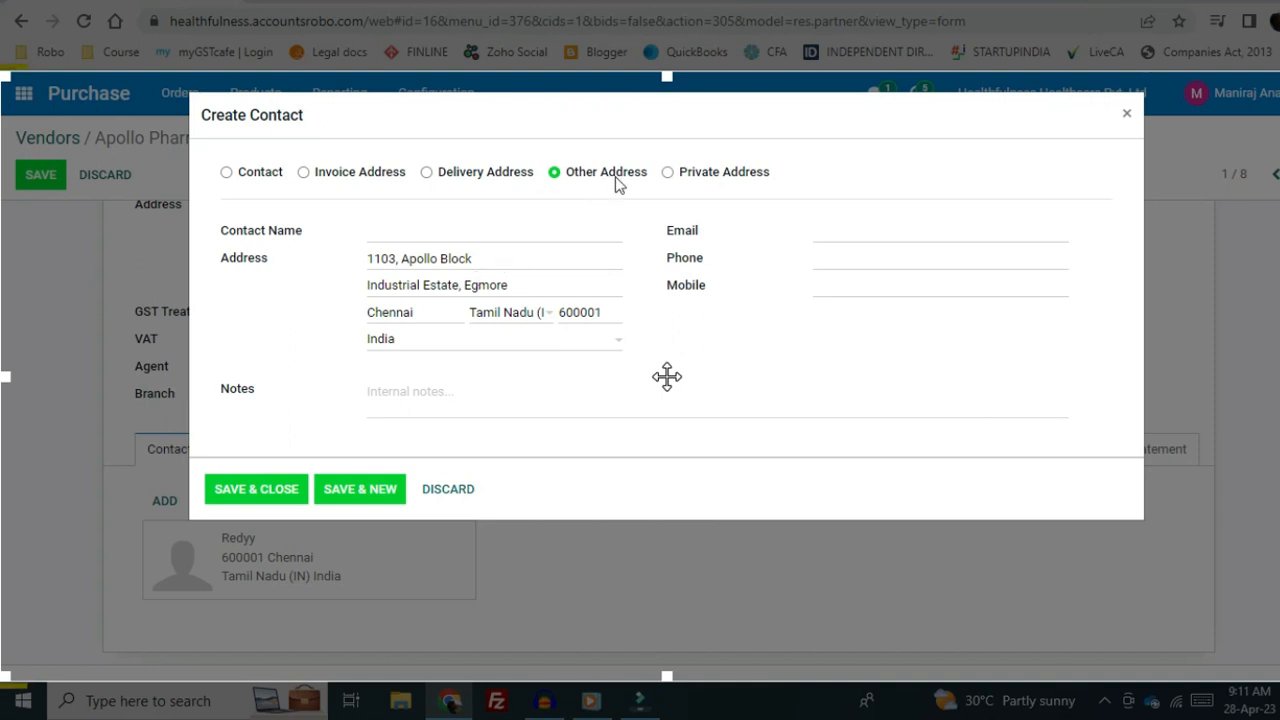
left_click(446, 489)
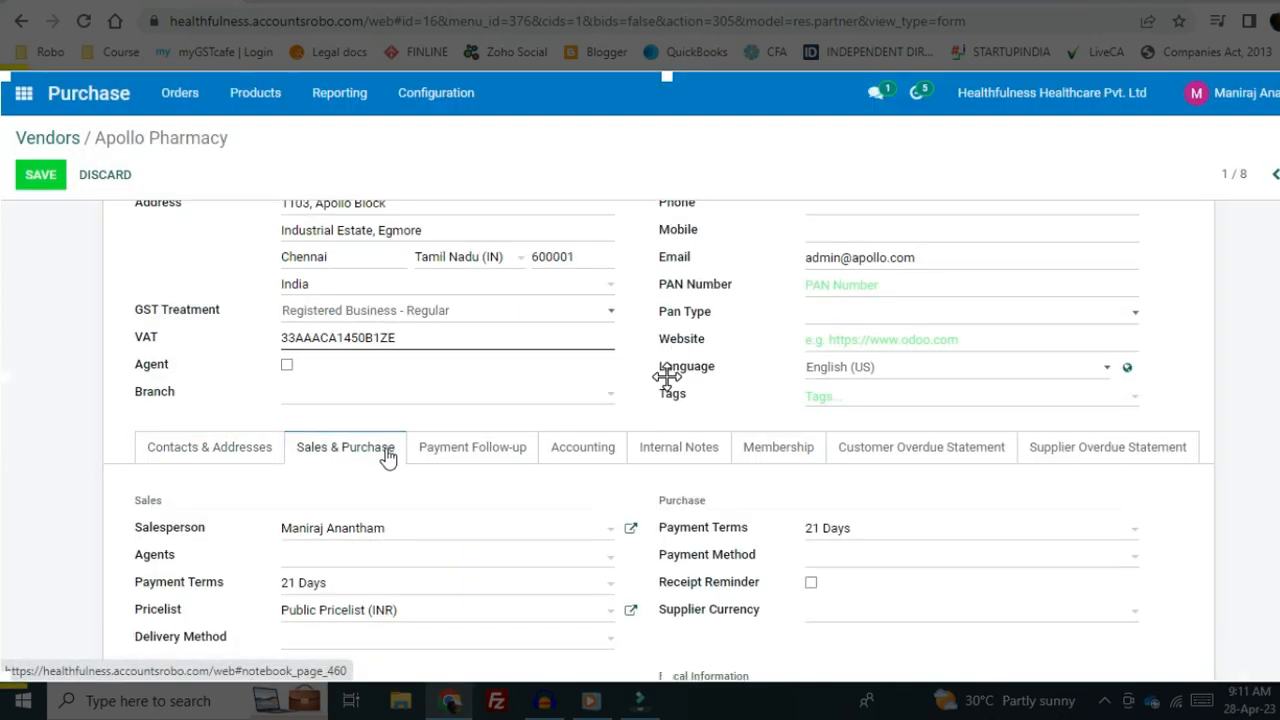
Step: Review the vendor's Sales & Purchase settings and the available purchase Payment Terms, keeping 21 Days
scroll(388, 456, "down", 1)
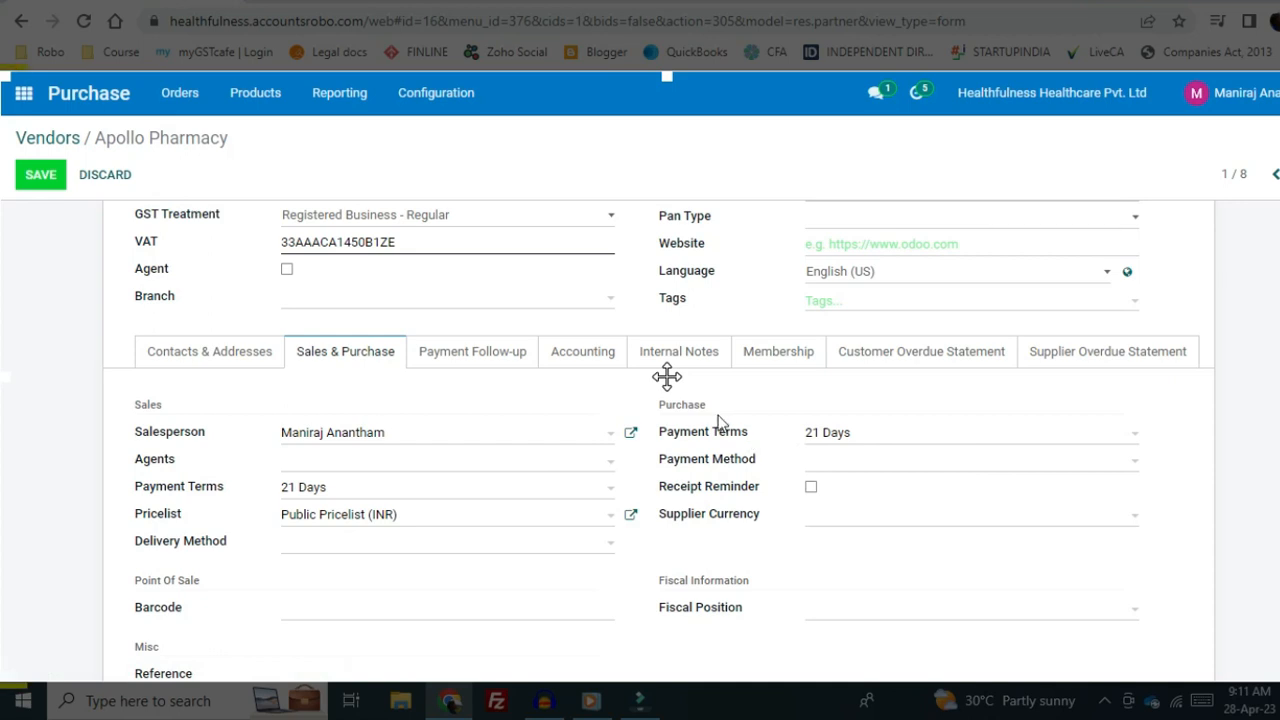
left_click_drag(668, 433, 679, 433)
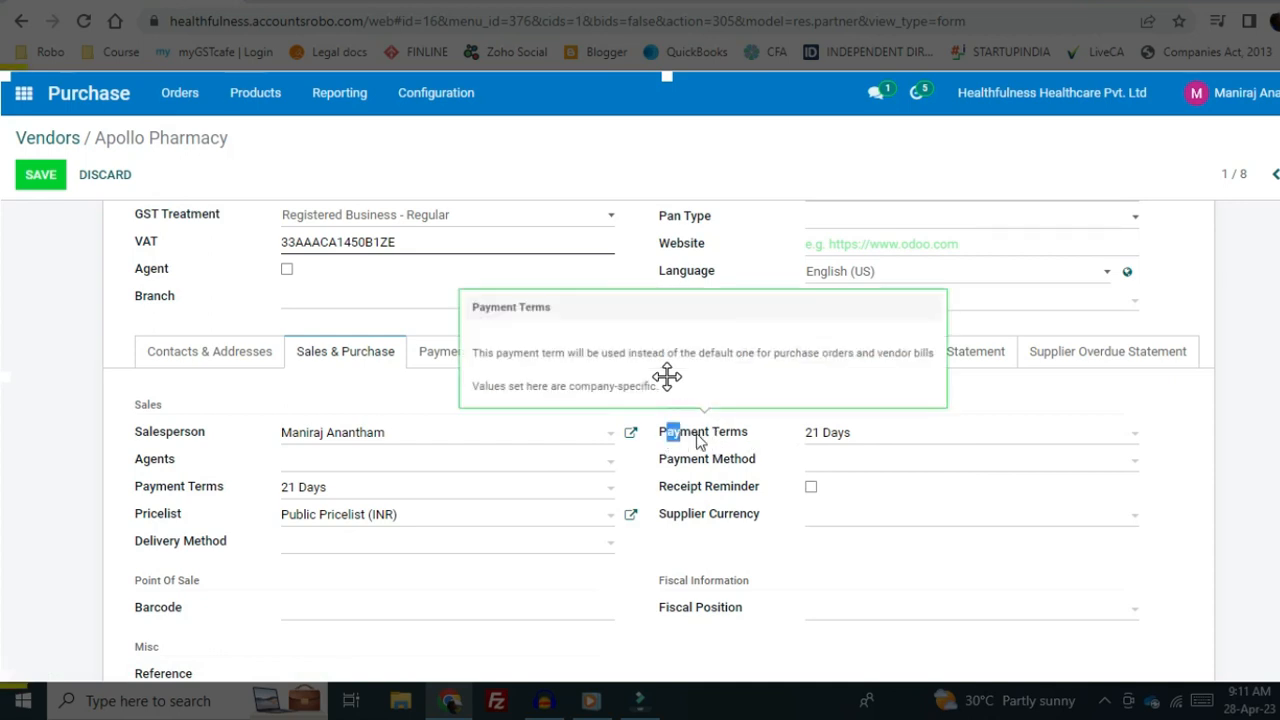
left_click(857, 436)
left_click(857, 436)
left_click(862, 446)
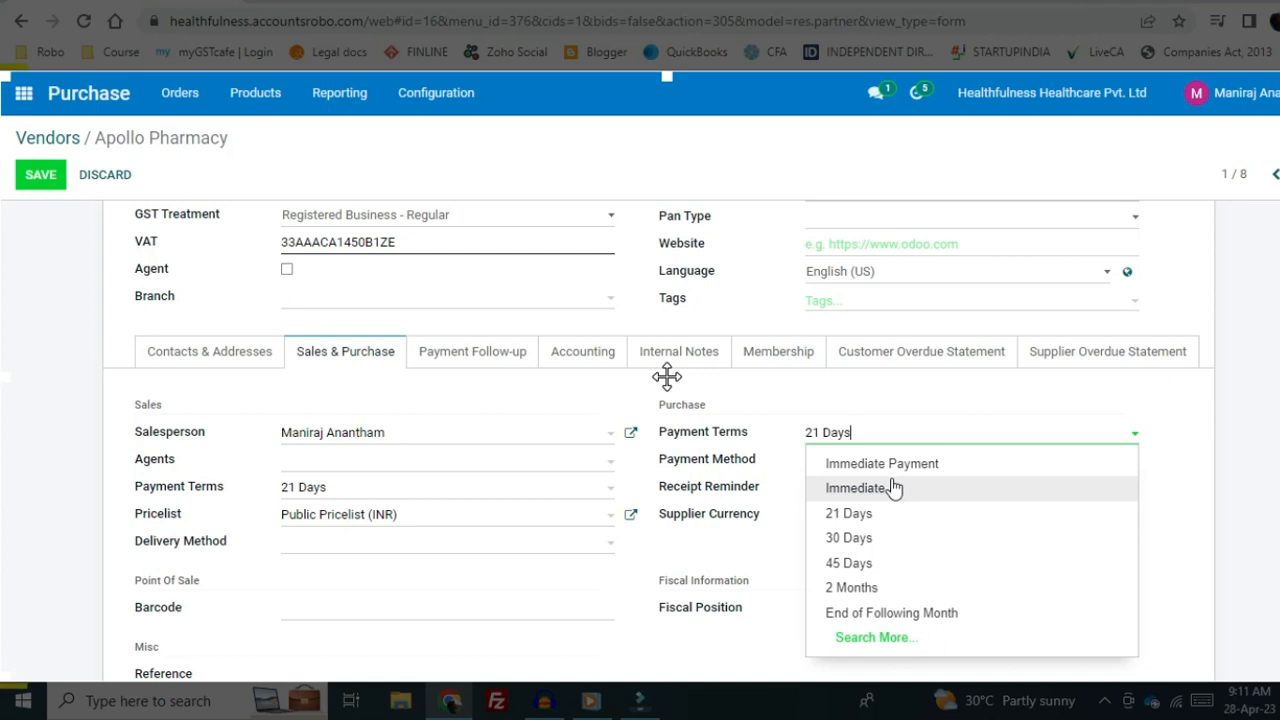
left_click(1185, 468)
left_click(949, 462)
left_click(1176, 447)
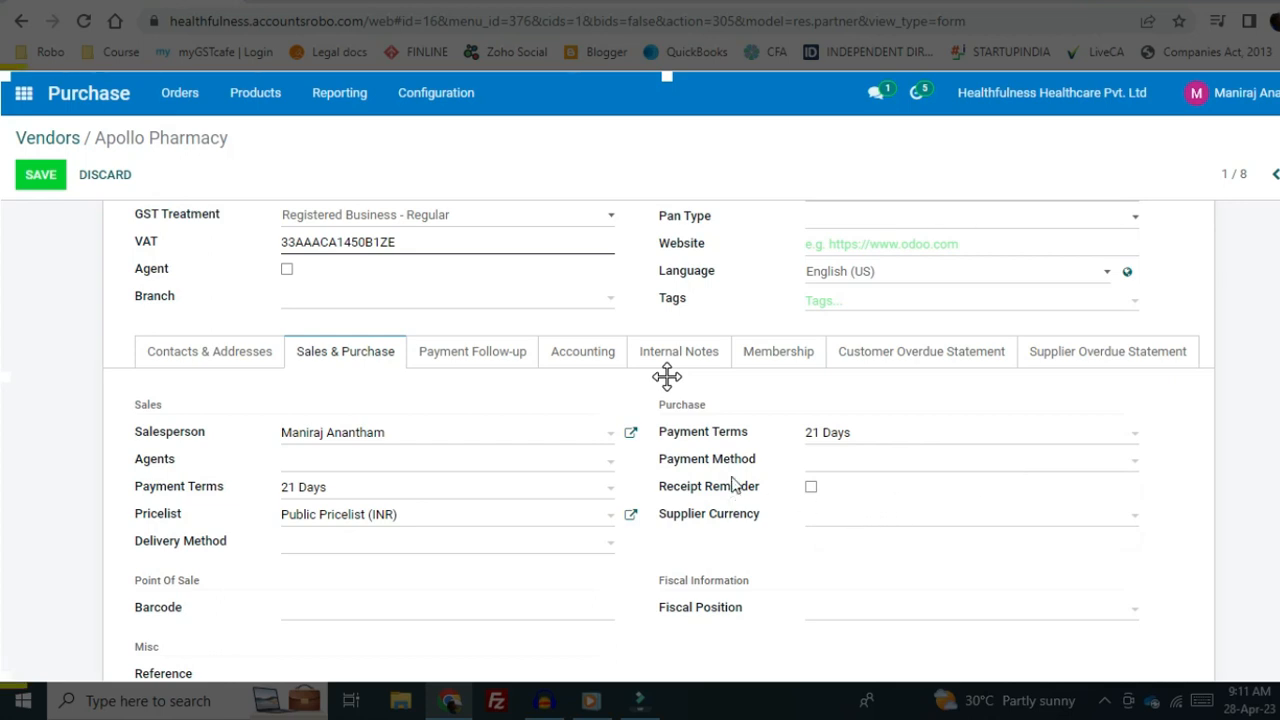
Step: View the choices for Supplier Currency and Fiscal Position without selecting any
scroll(777, 509, "down", 1)
left_click(843, 437)
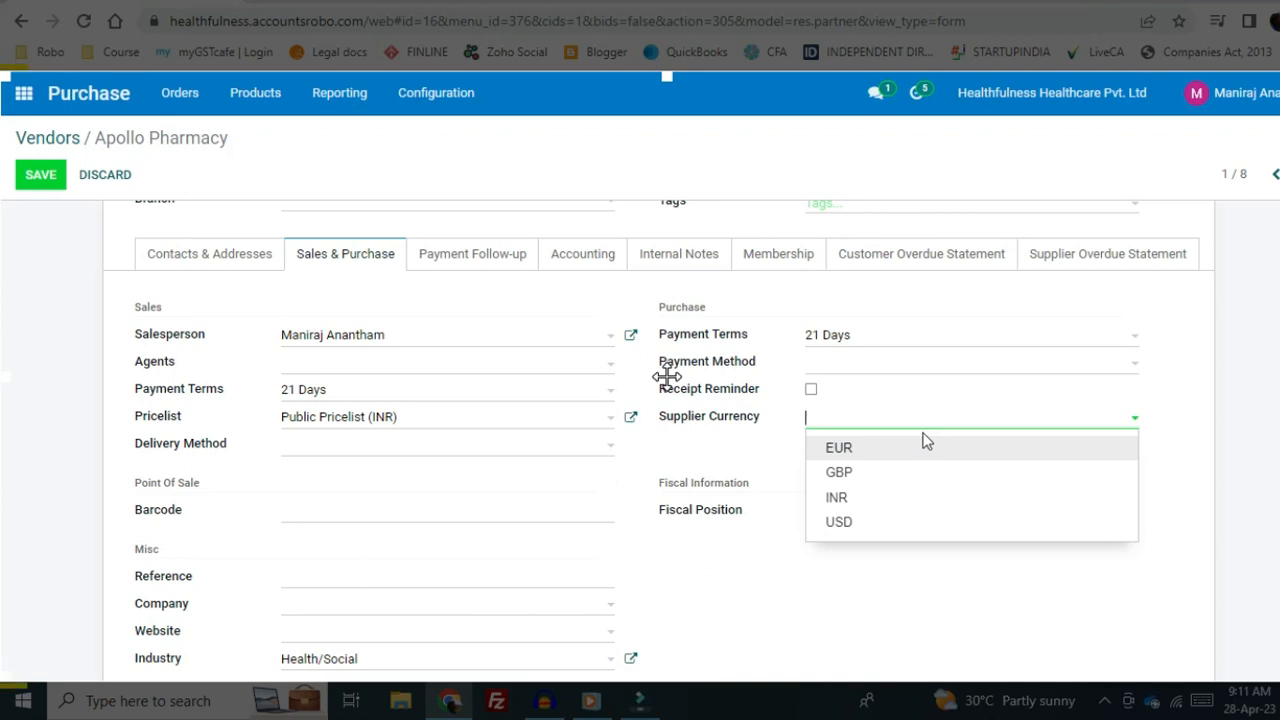
left_click(740, 464)
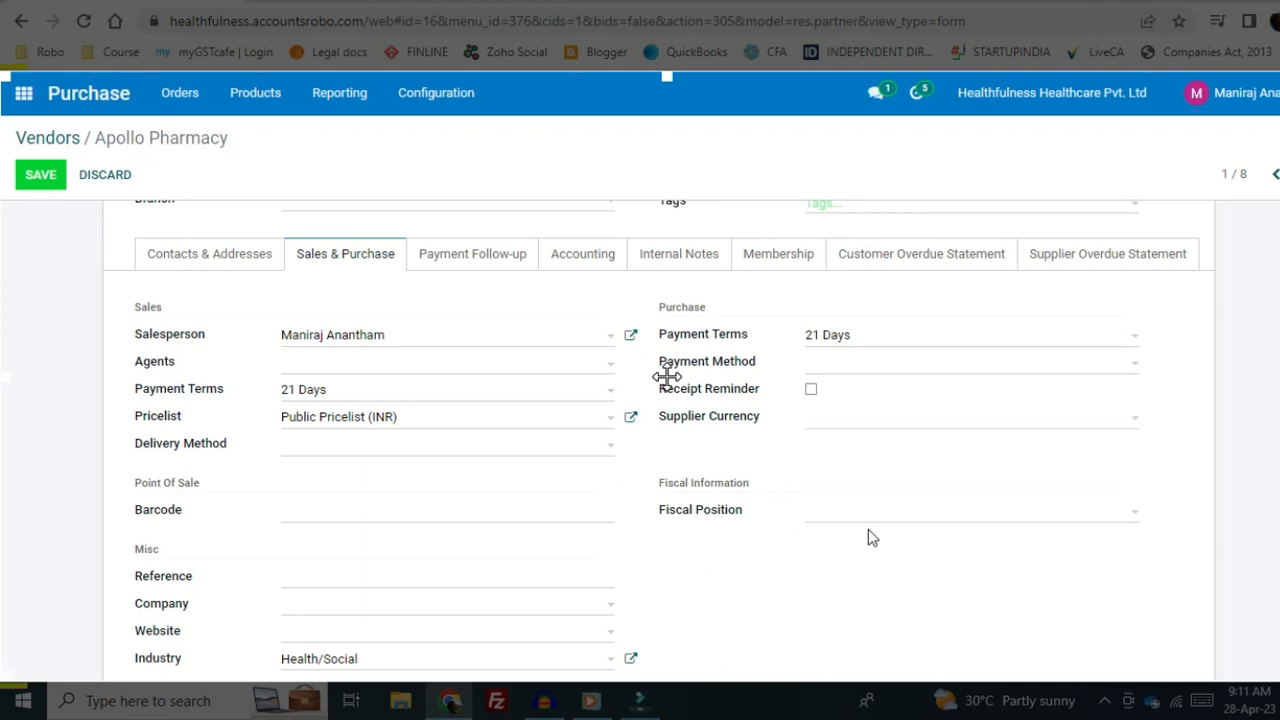
left_click(871, 520)
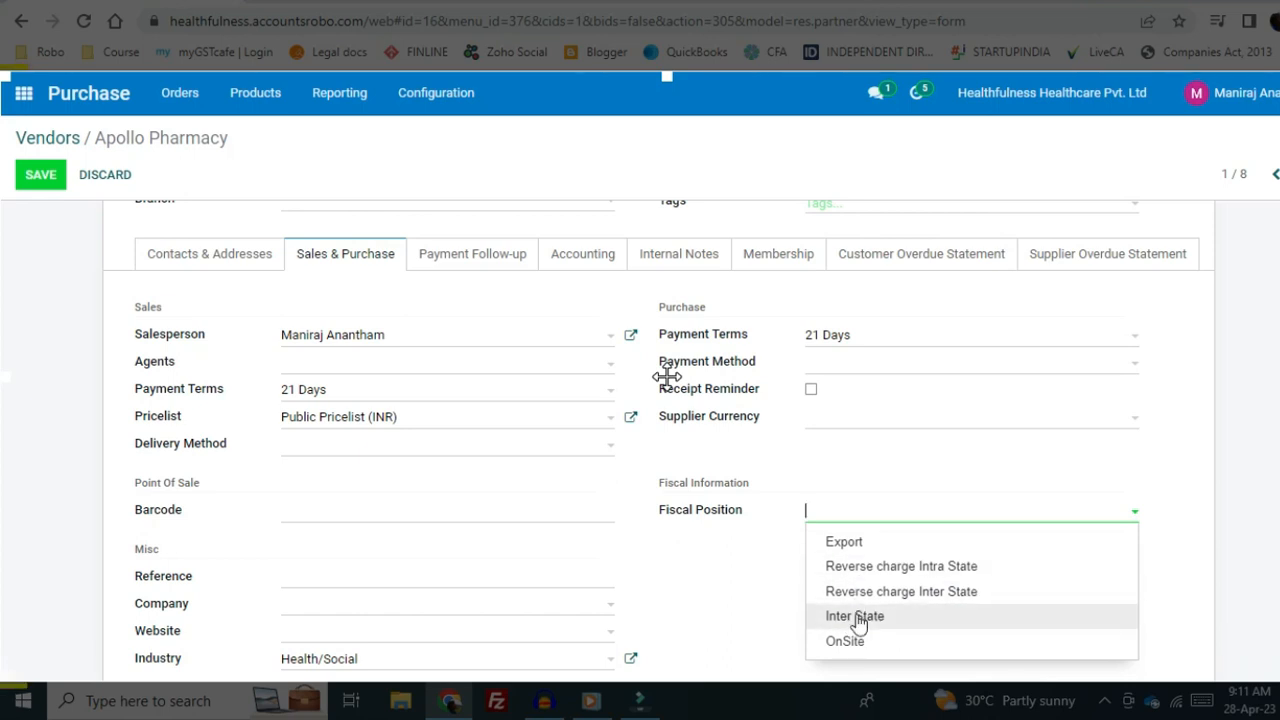
left_click(1116, 482)
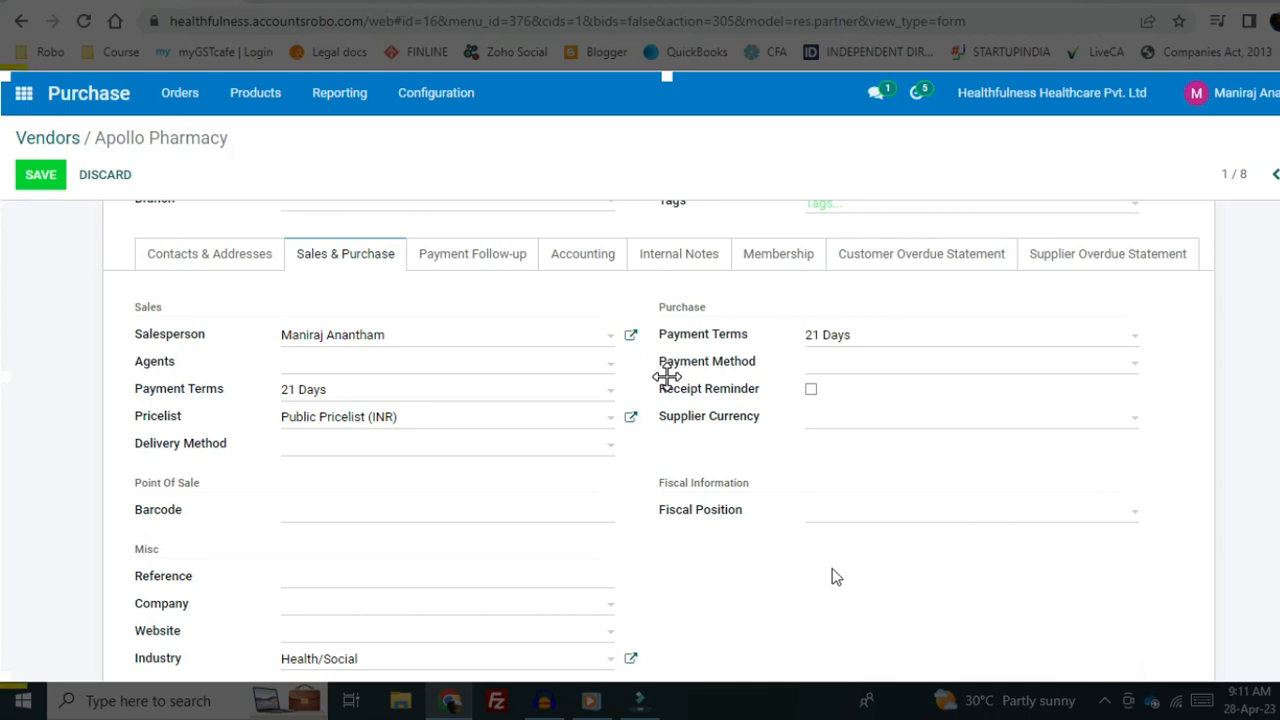
Step: Inspect the vendor's TDS details and the available TDS sections, keeping 194 C (Payment to Contractor / Sub-Contractor)
scroll(630, 565, "down", 4)
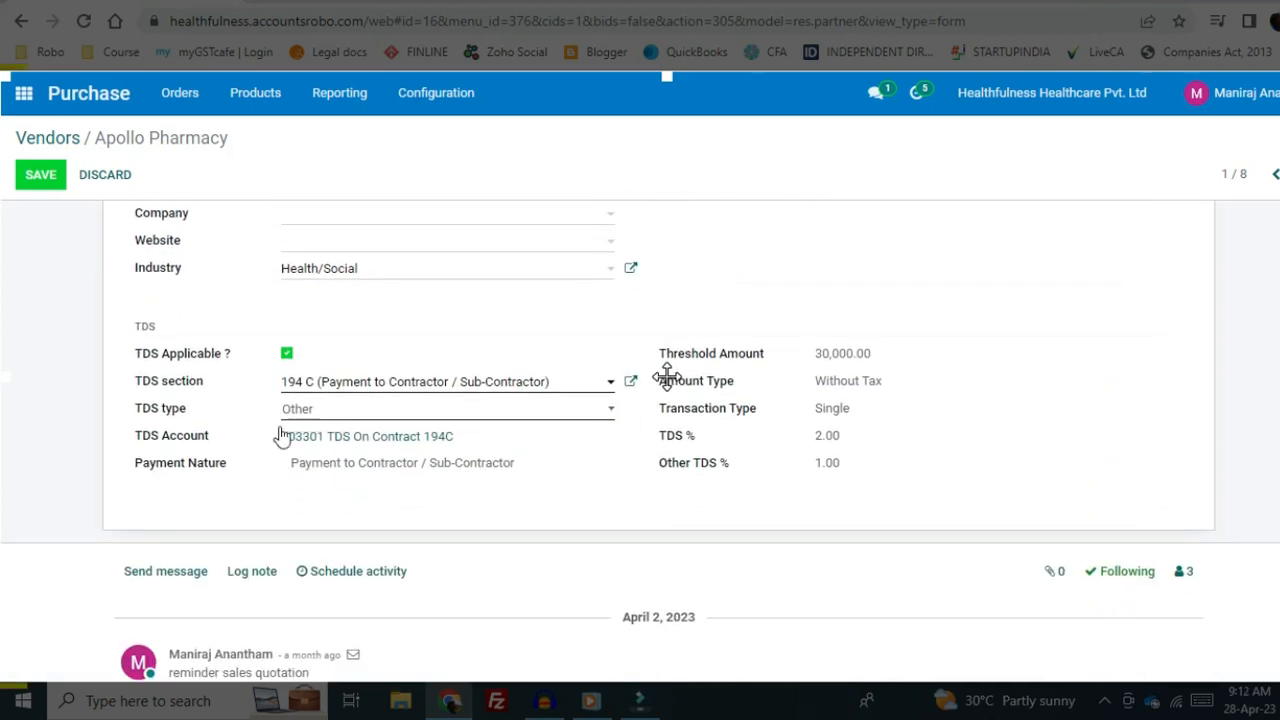
left_click(372, 385)
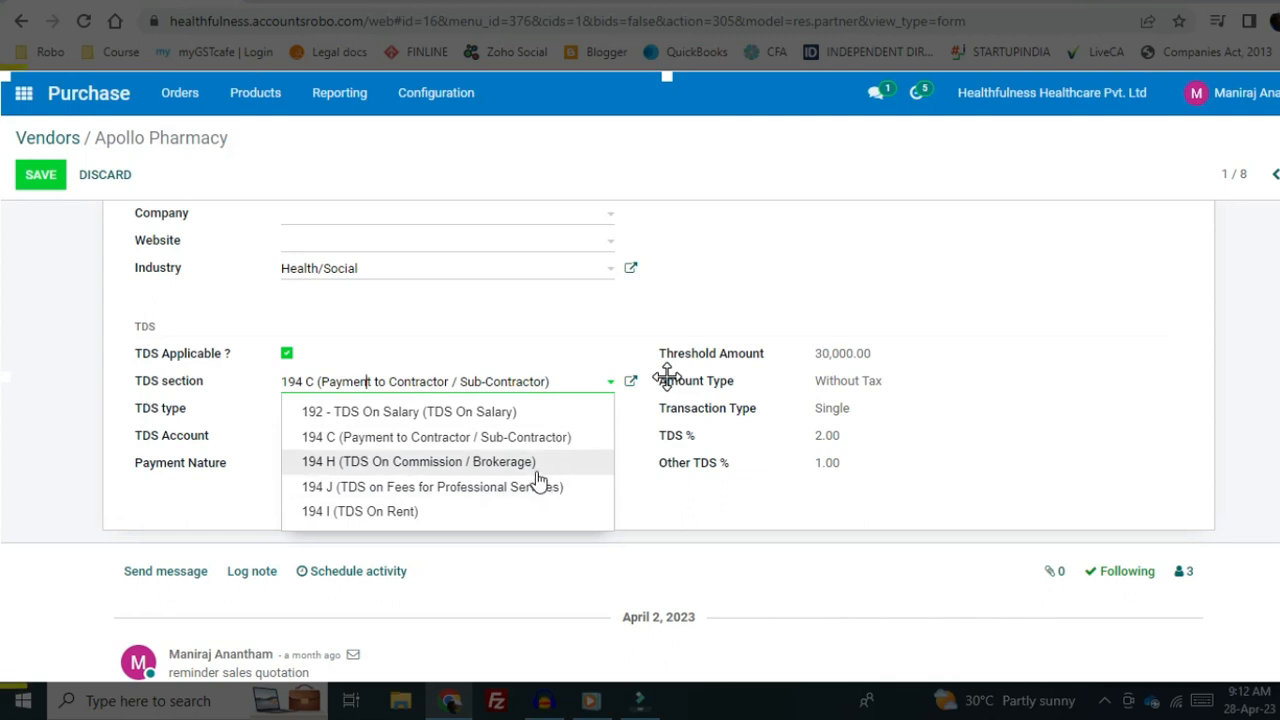
left_click(556, 332)
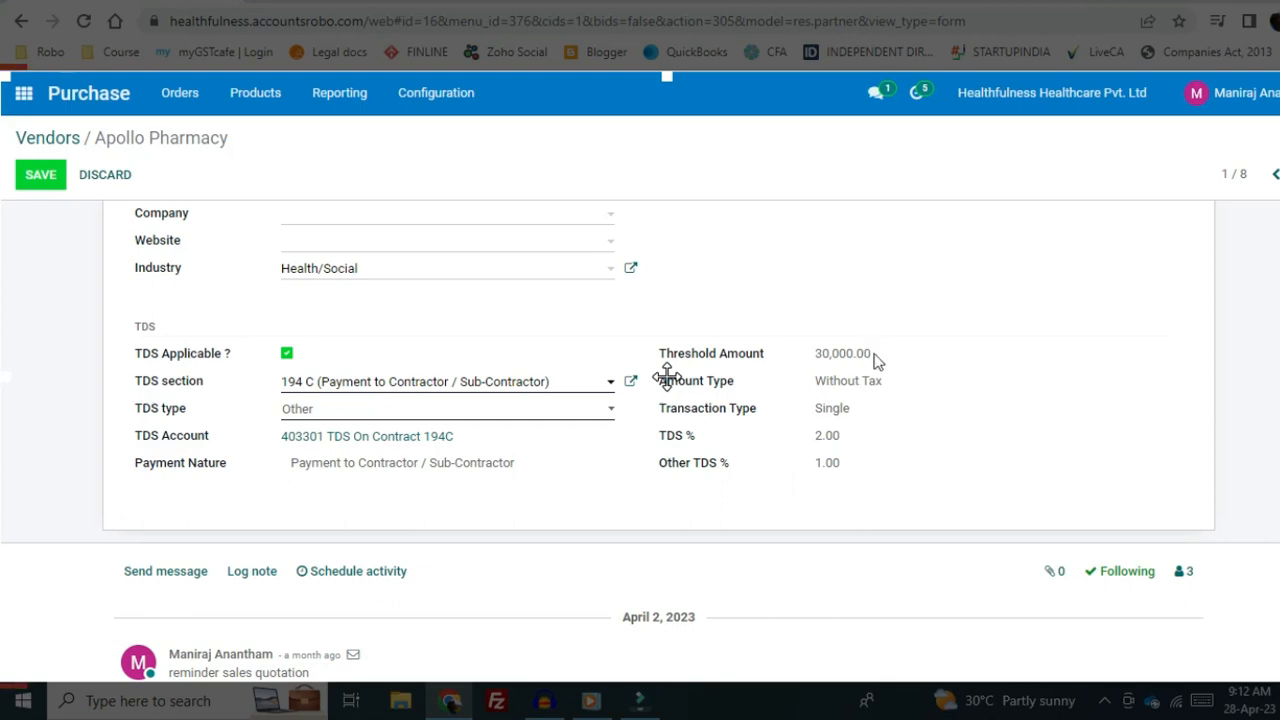
Step: Review the vendor's Payment Follow-up transaction history and its receivable and payable accounts under Accounting
scroll(737, 430, "up", 7)
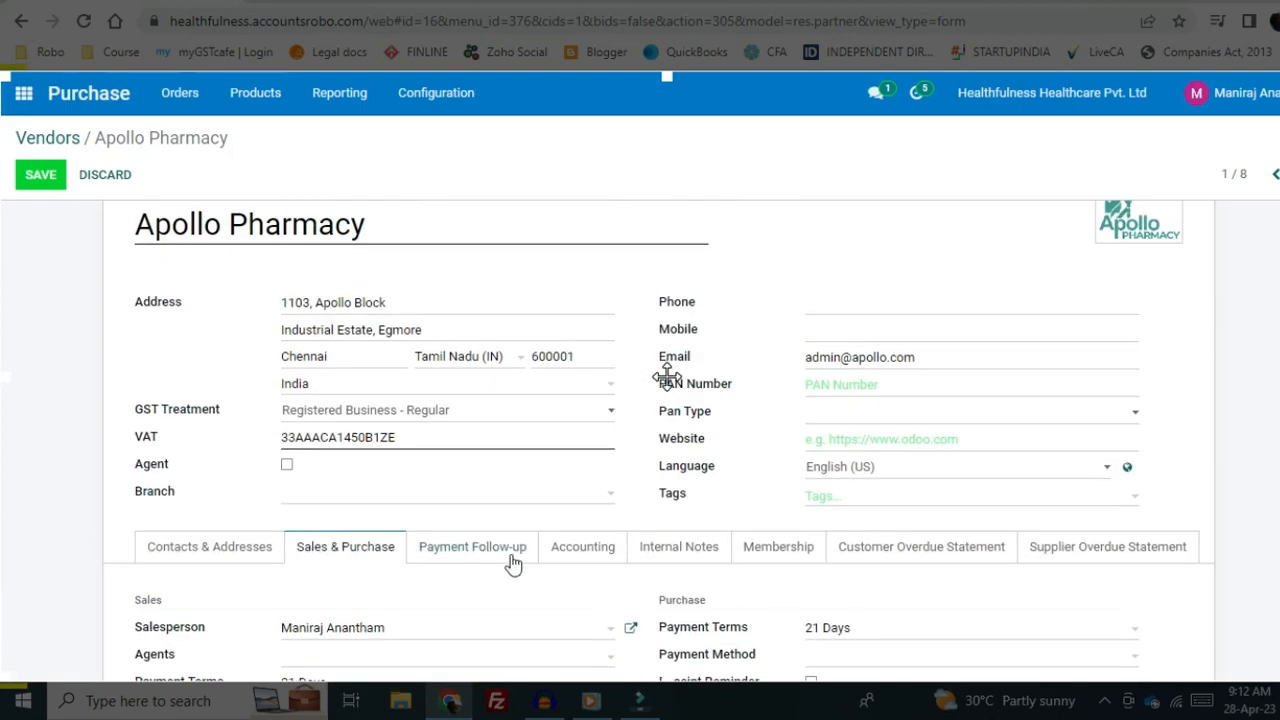
left_click(508, 557)
scroll(503, 548, "down", 2)
scroll(497, 523, "down", 3)
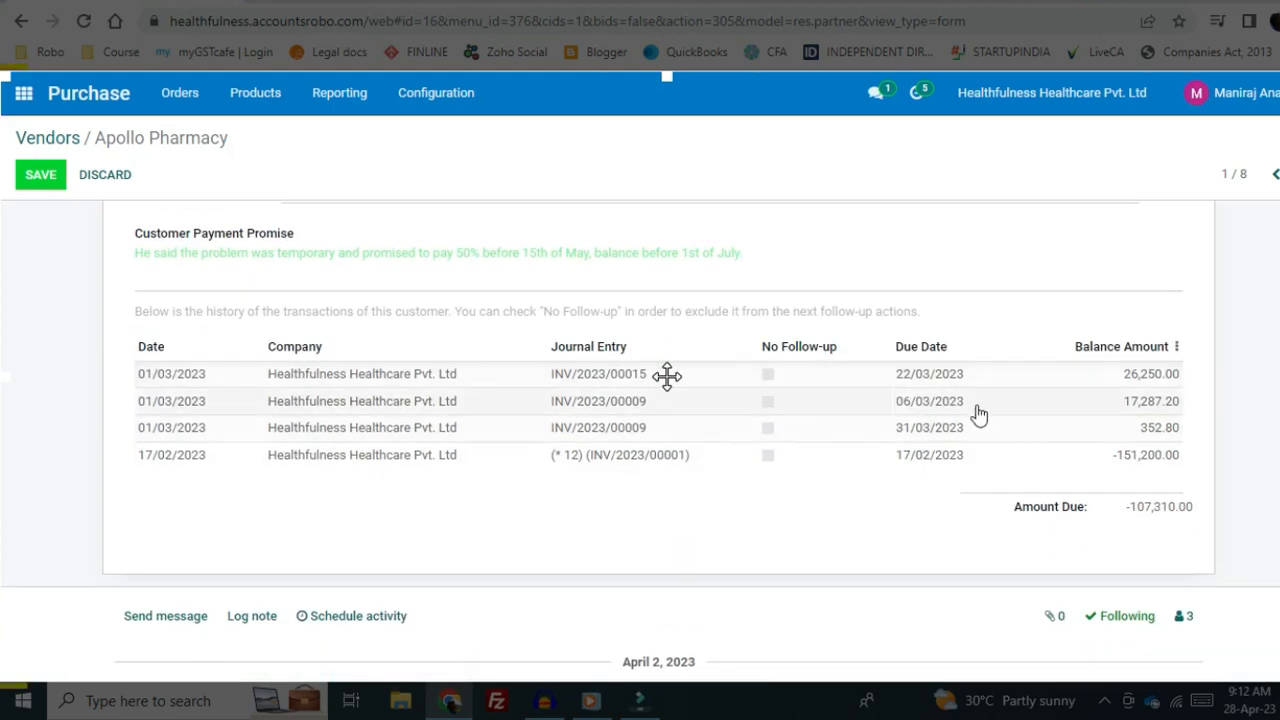
scroll(886, 457, "up", 2)
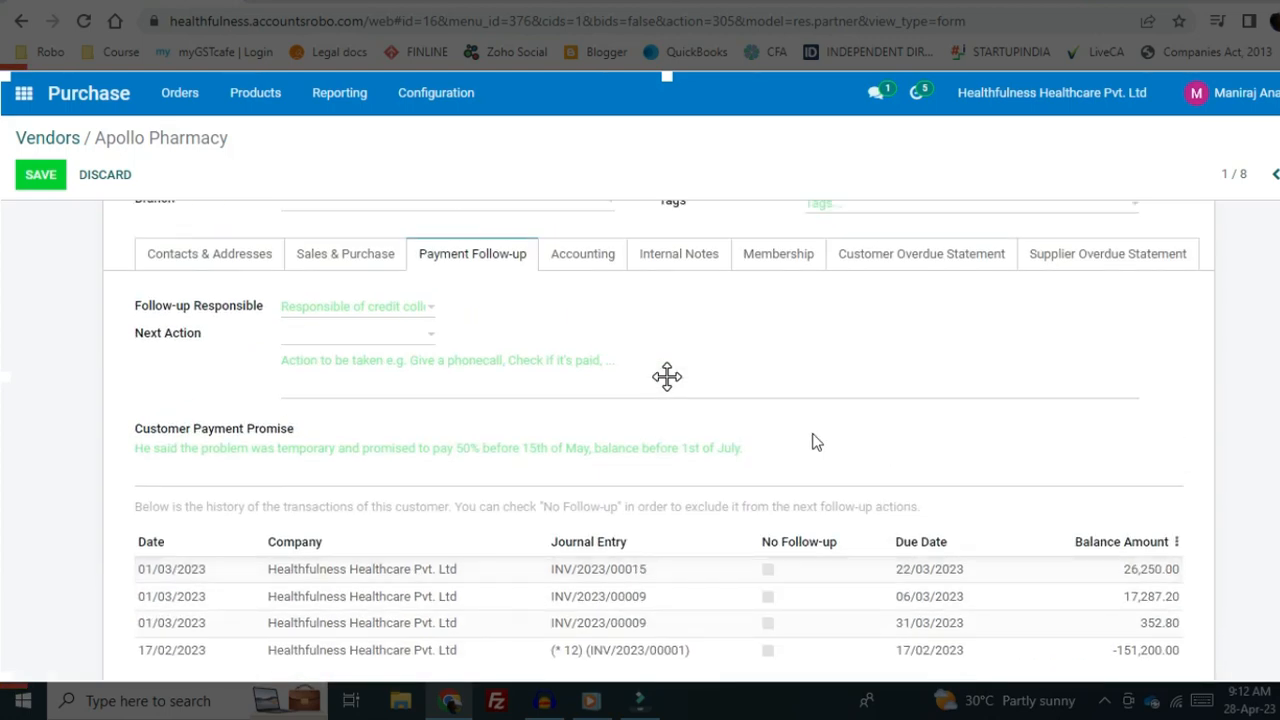
left_click(583, 258)
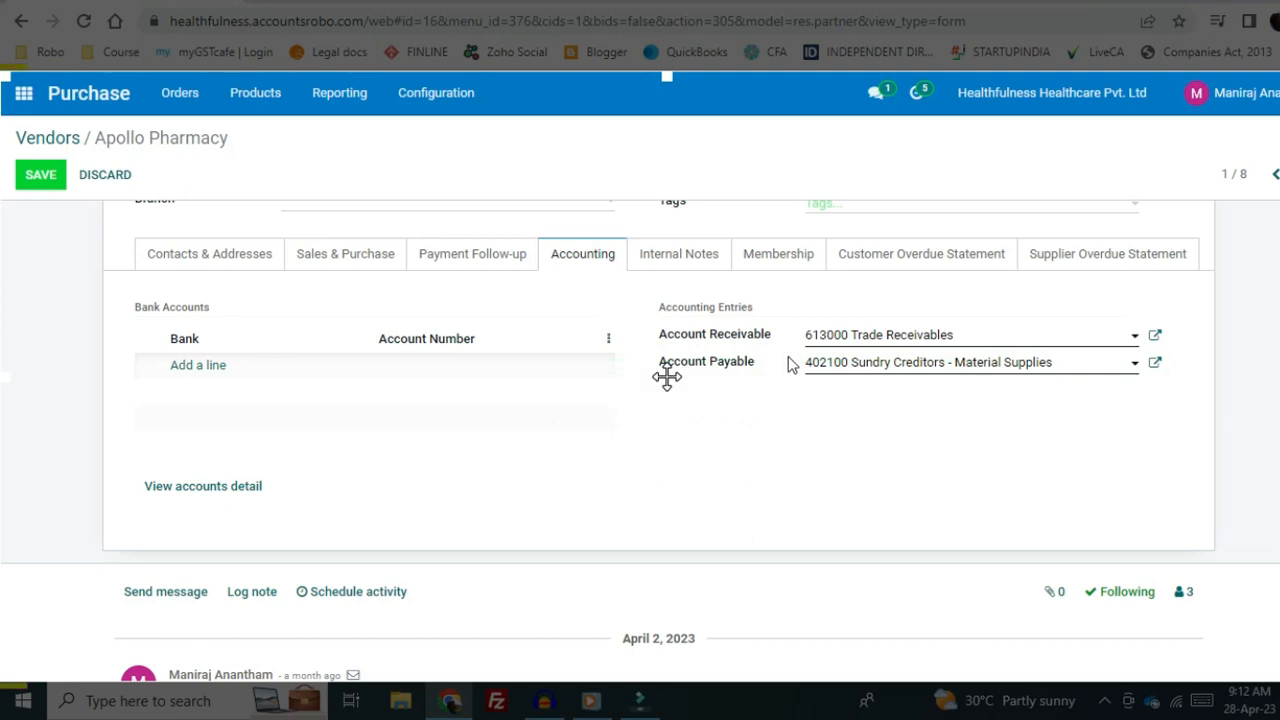
Step: Examine the Supplier Overdue Statement, including its date filter, overdue bills and payments
left_click(1077, 262)
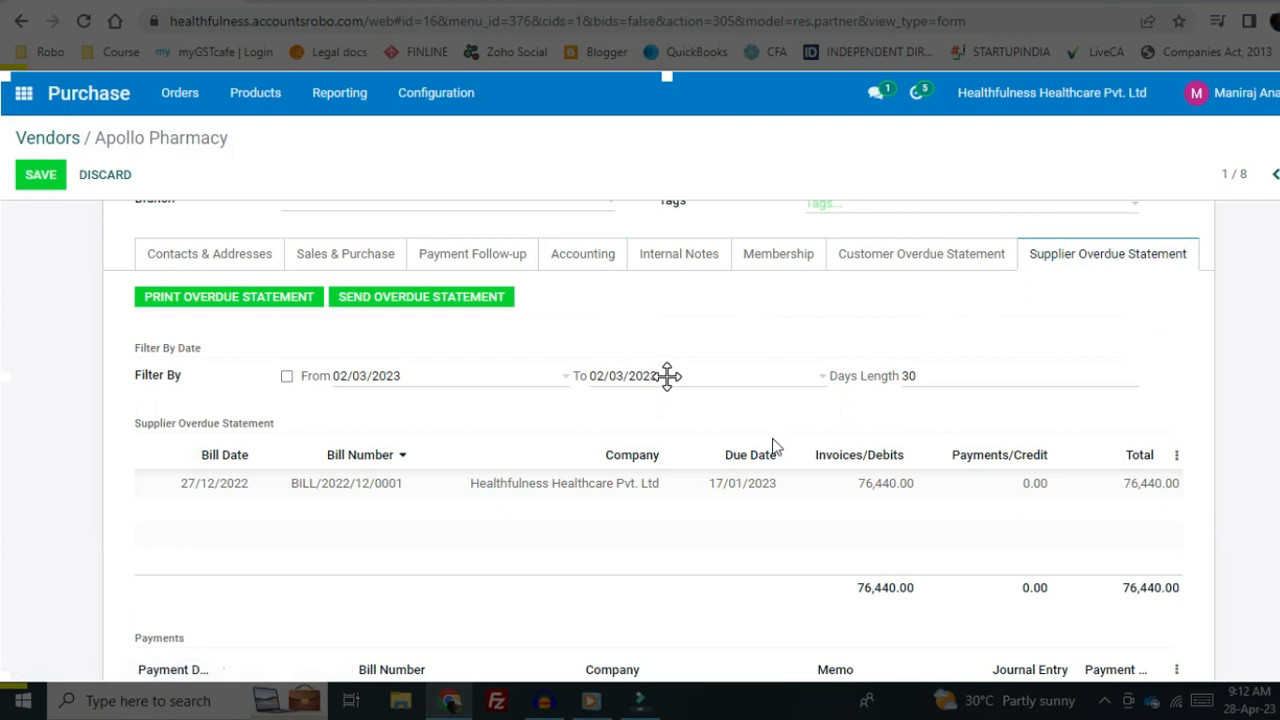
scroll(557, 467, "down", 1)
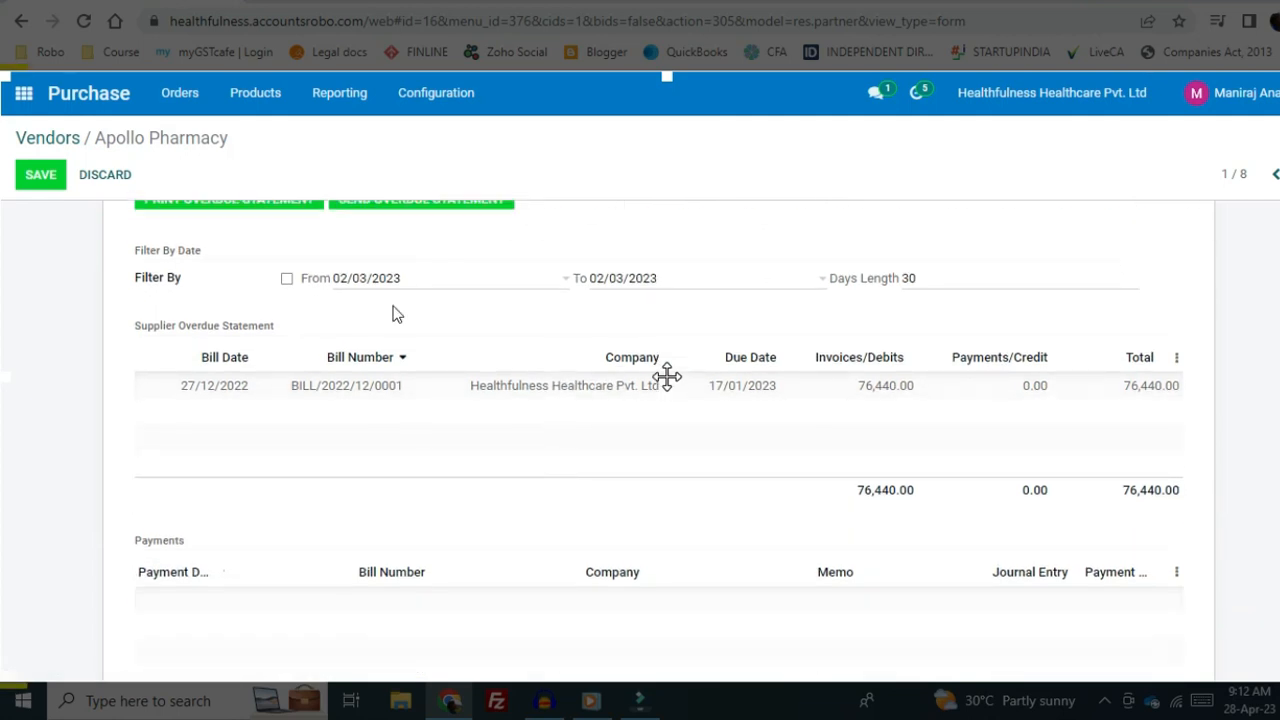
left_click(343, 284)
left_click(345, 284)
scroll(720, 530, "down", 2)
scroll(632, 520, "up", 1)
scroll(631, 519, "up", 6)
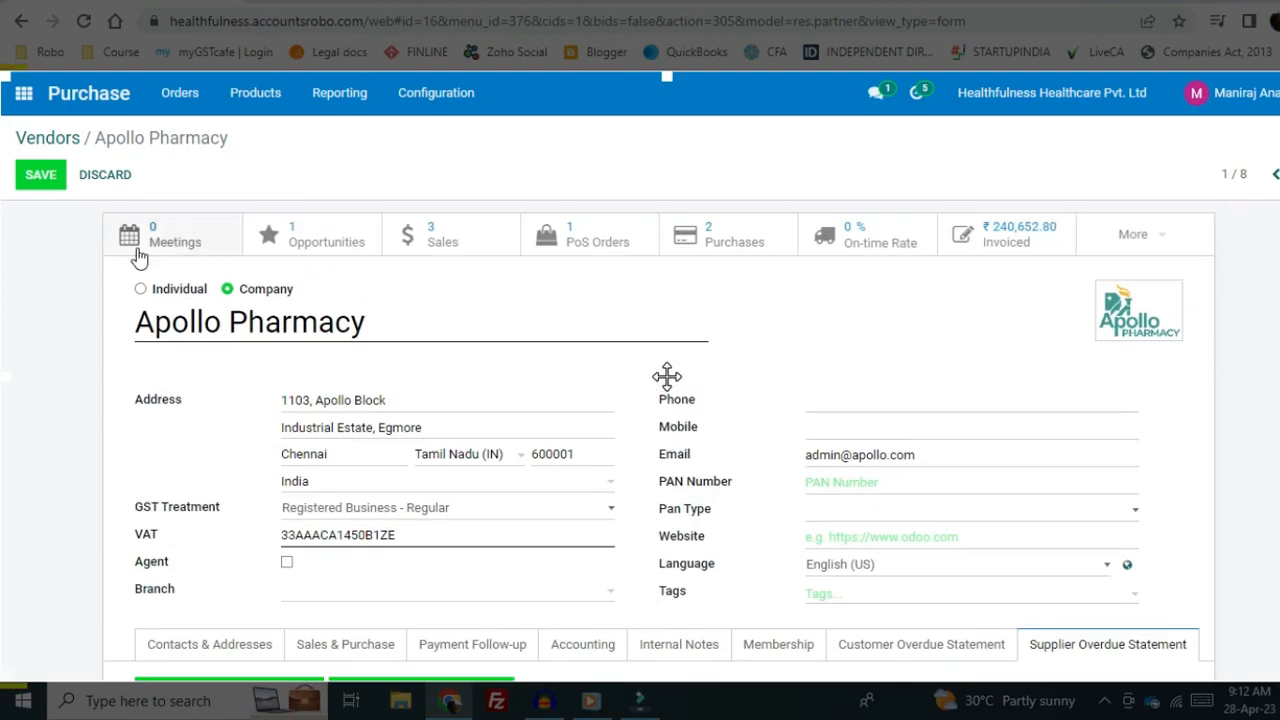
Step: View the meetings calendar and the RFQs and purchases linked to Apollo Pharmacy, returning to the vendor record after each
left_click(161, 235)
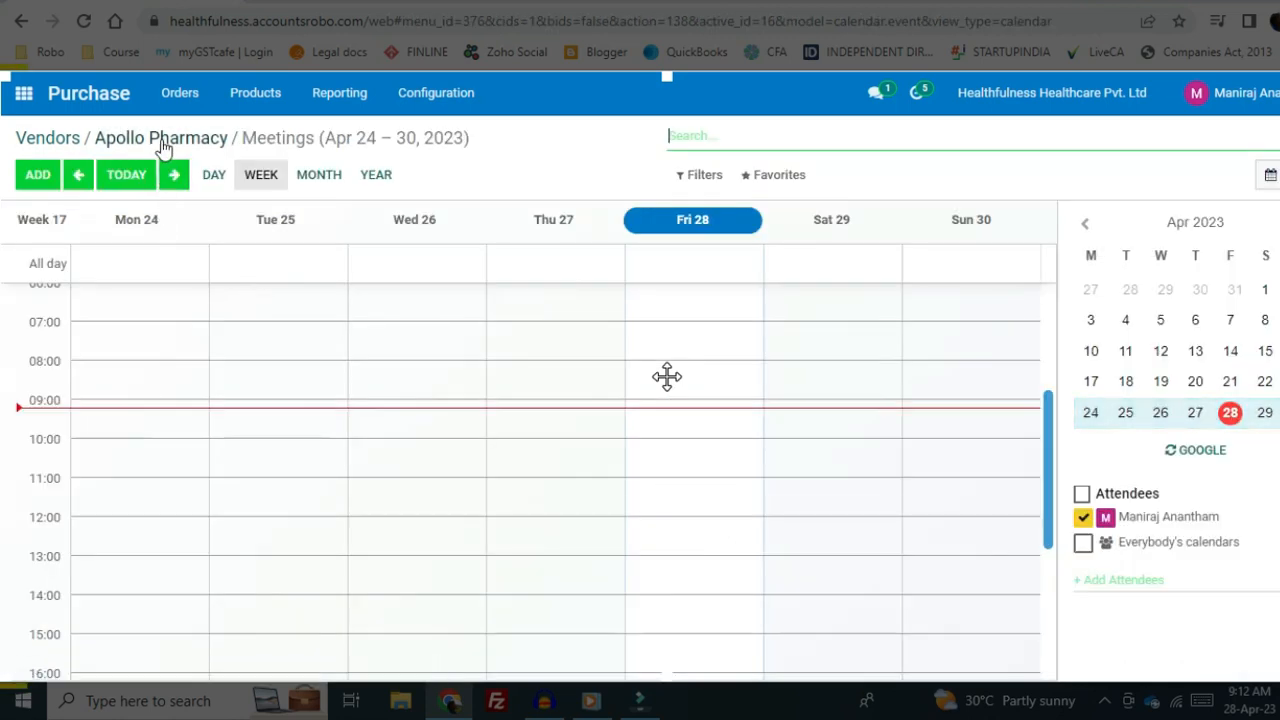
left_click(166, 147)
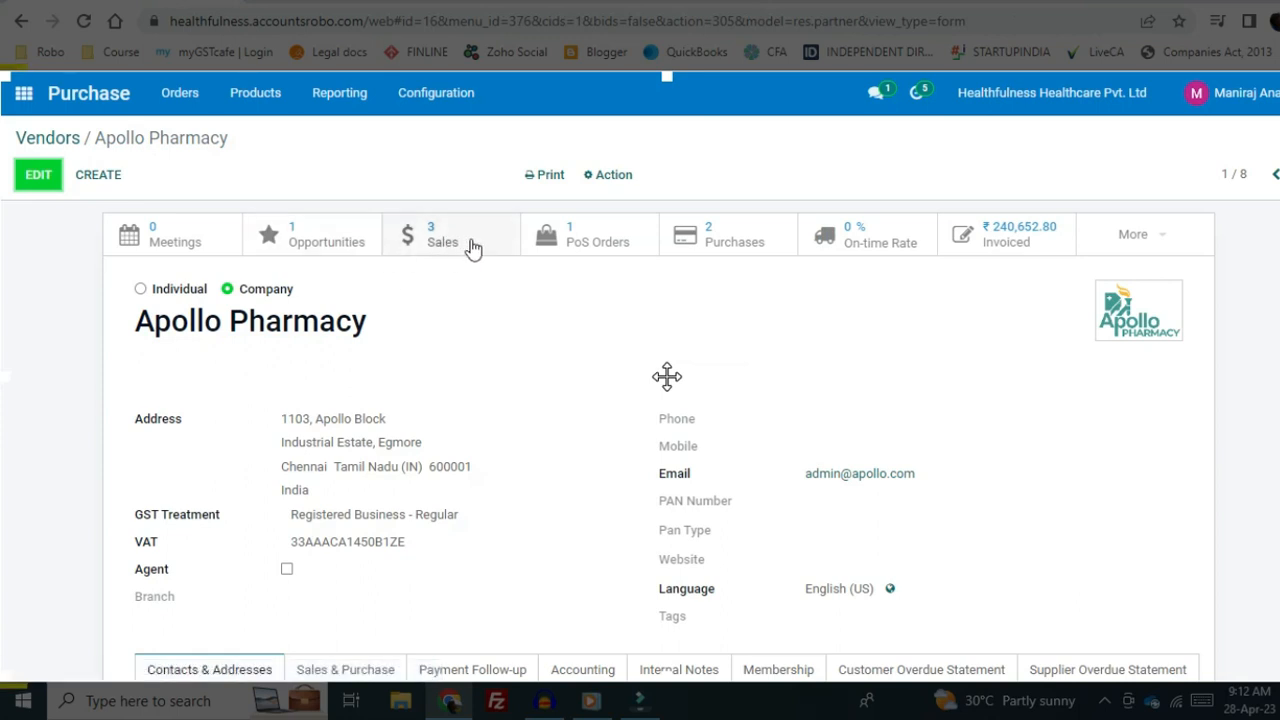
left_click(757, 247)
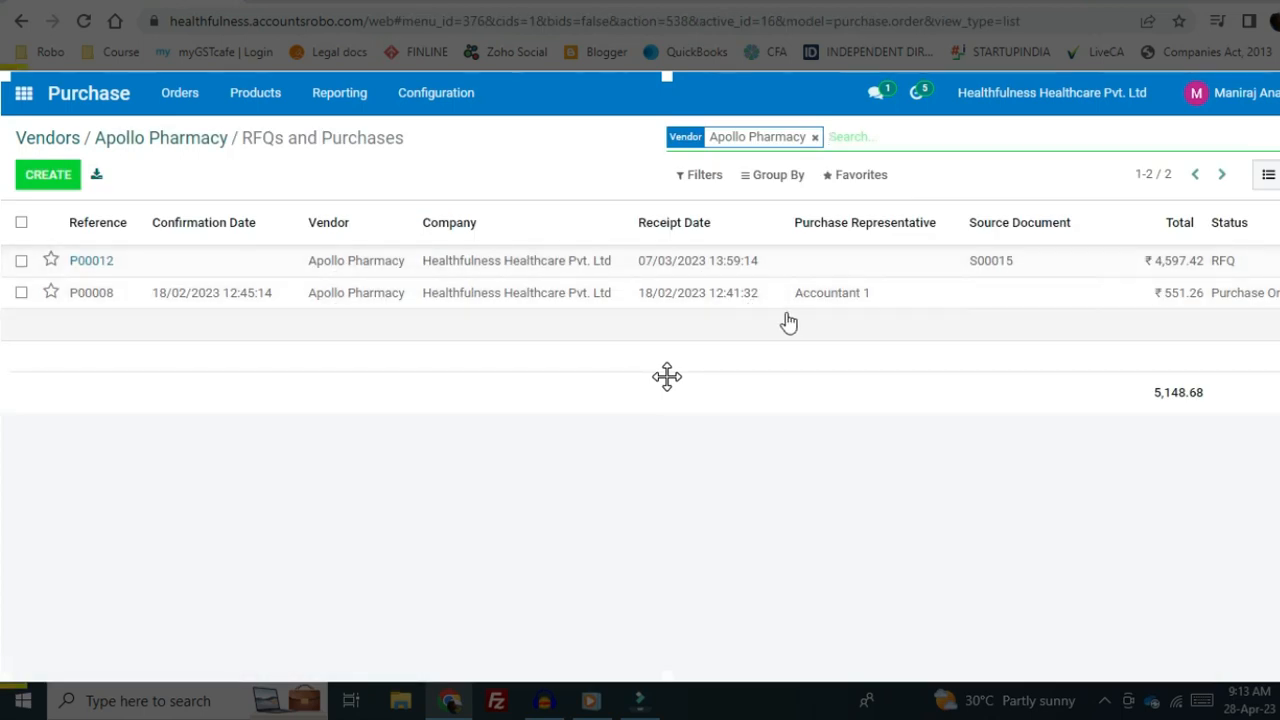
left_click(180, 142)
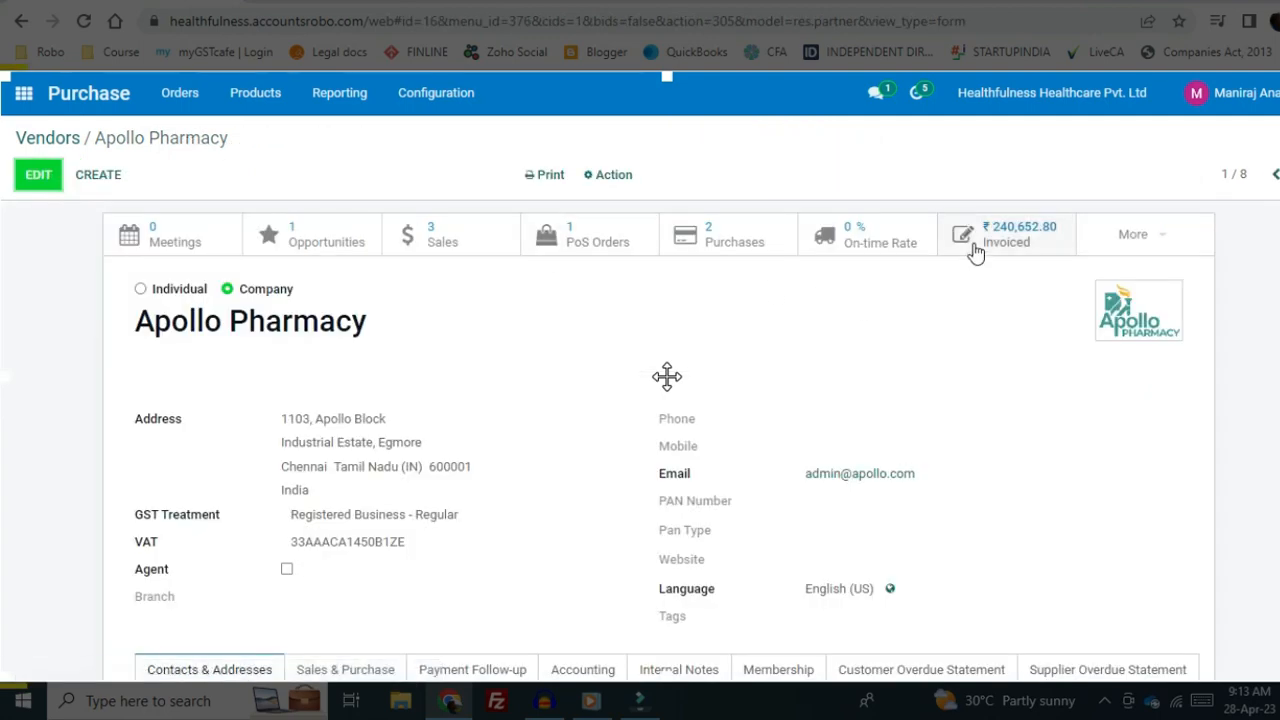
Step: View Apollo Pharmacy's linked invoices and vendor bills, returning to the vendor record after each
left_click(944, 248)
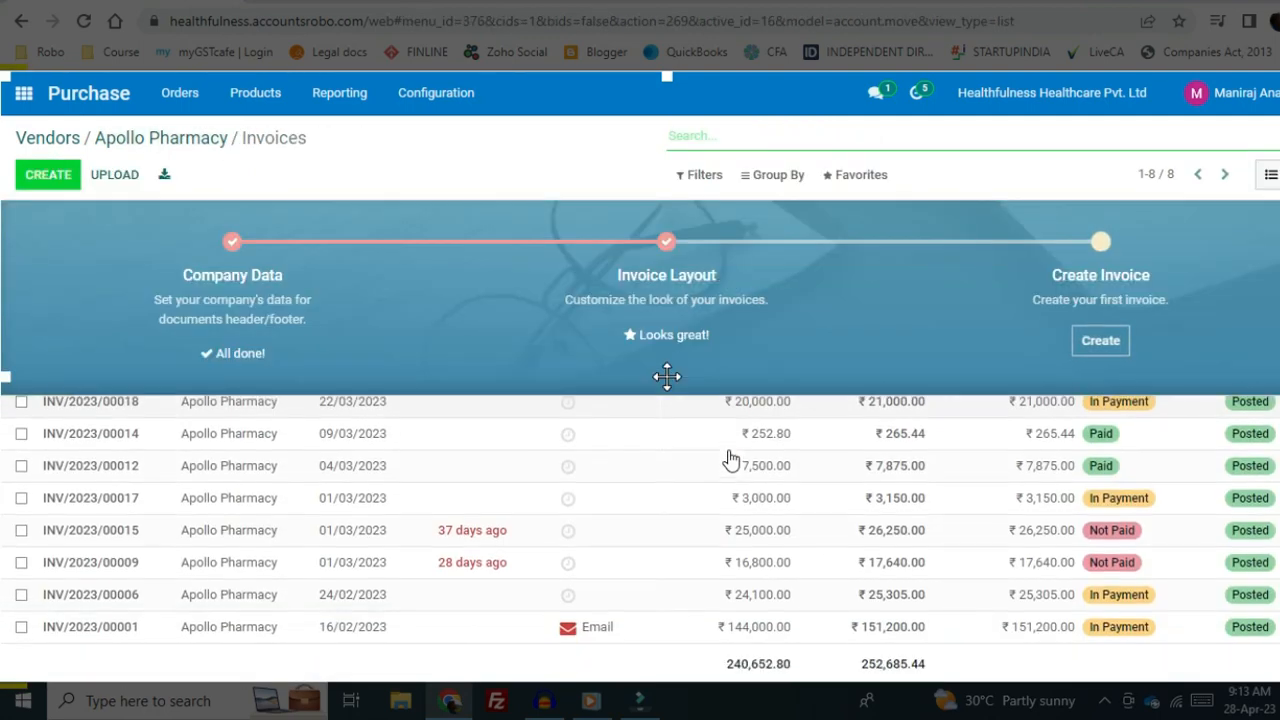
left_click(152, 138)
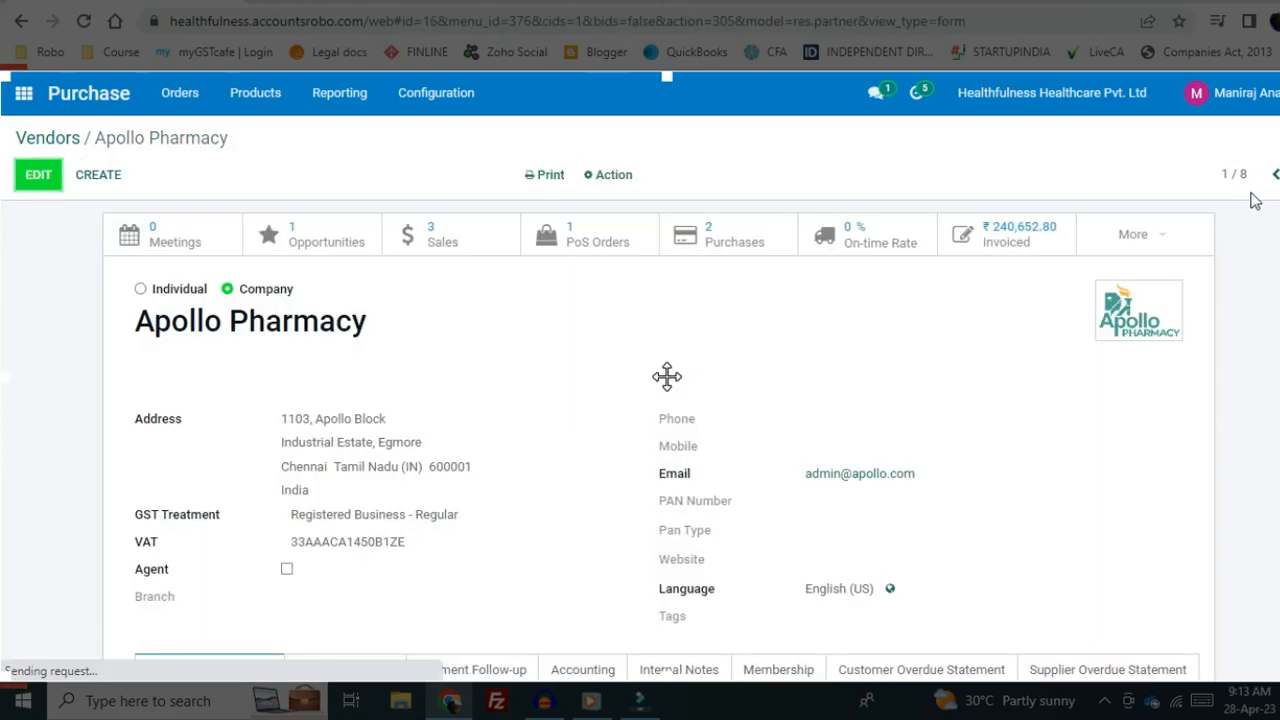
left_click(1140, 232)
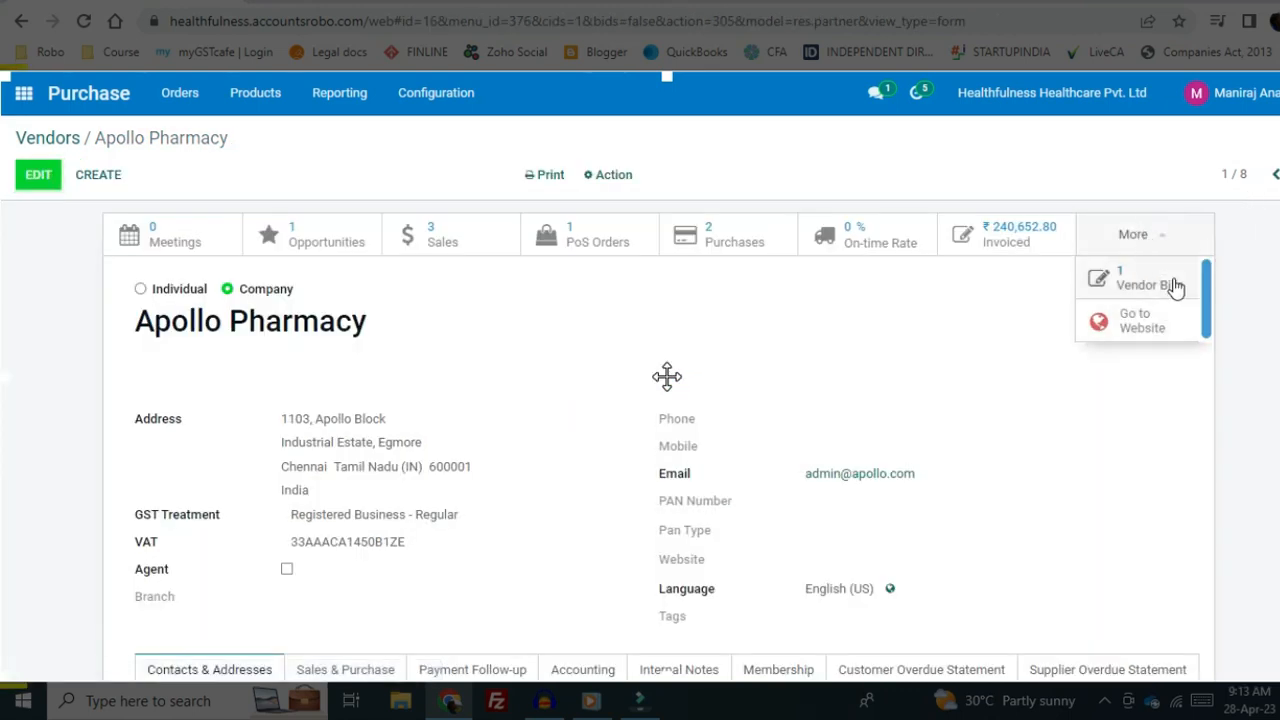
left_click(1095, 290)
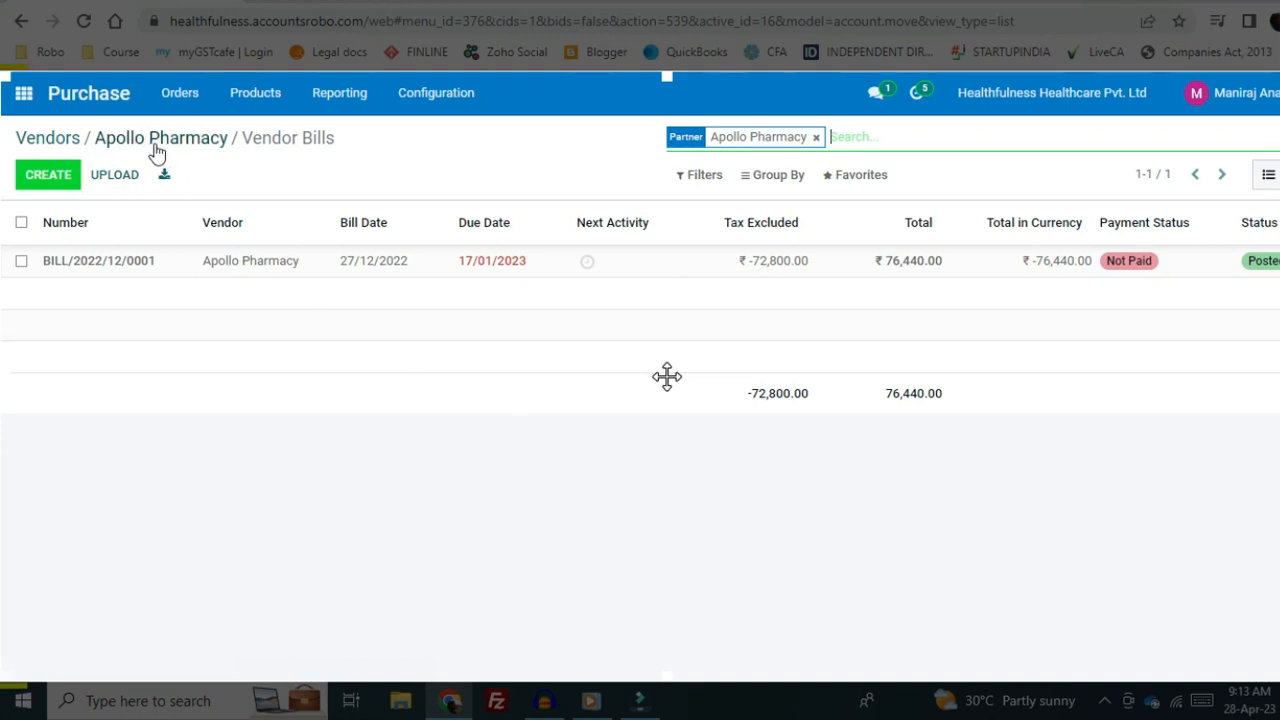
left_click(165, 140)
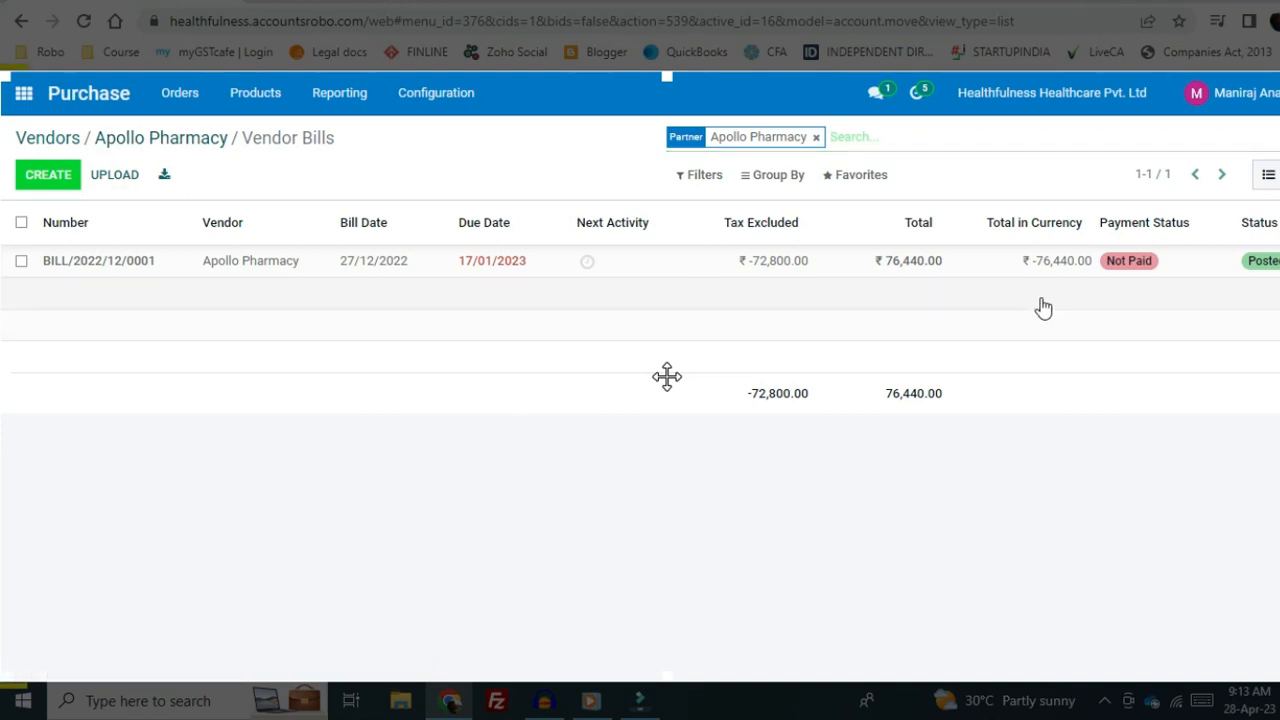
left_click(1180, 252)
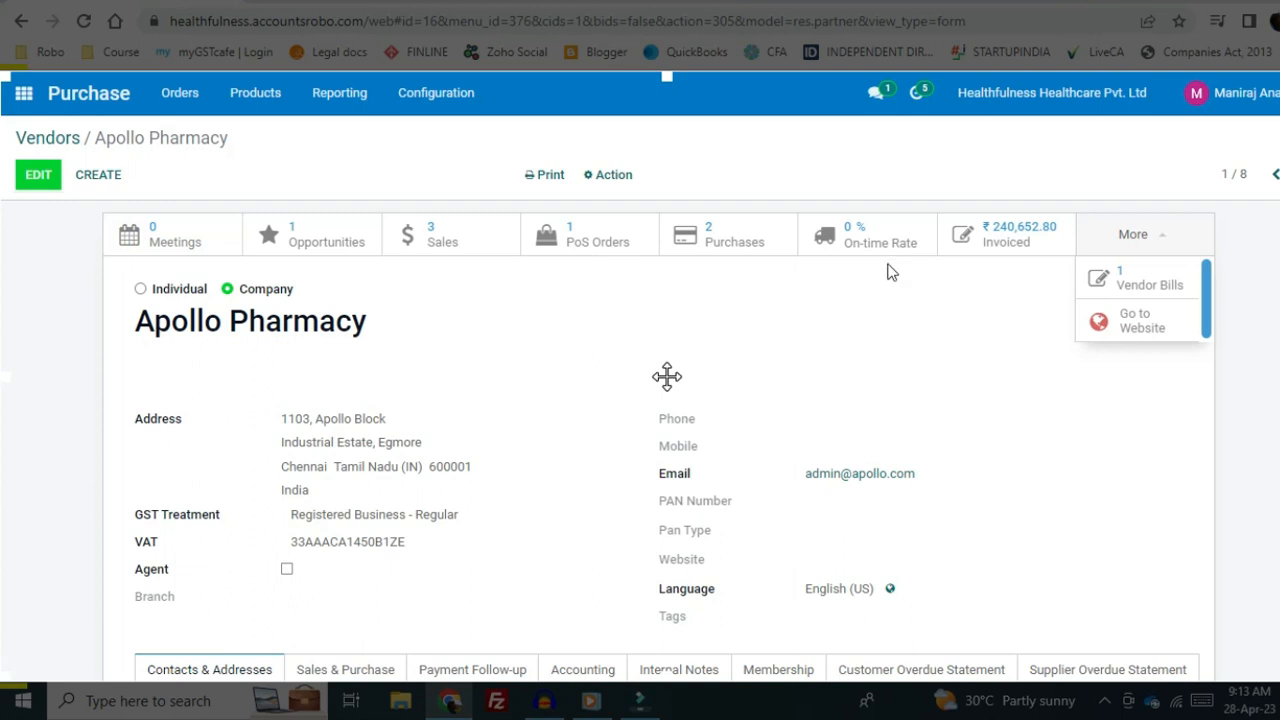
Step: Reopen Apollo Pharmacy's invoices and look through the available filters without applying any
left_click(947, 248)
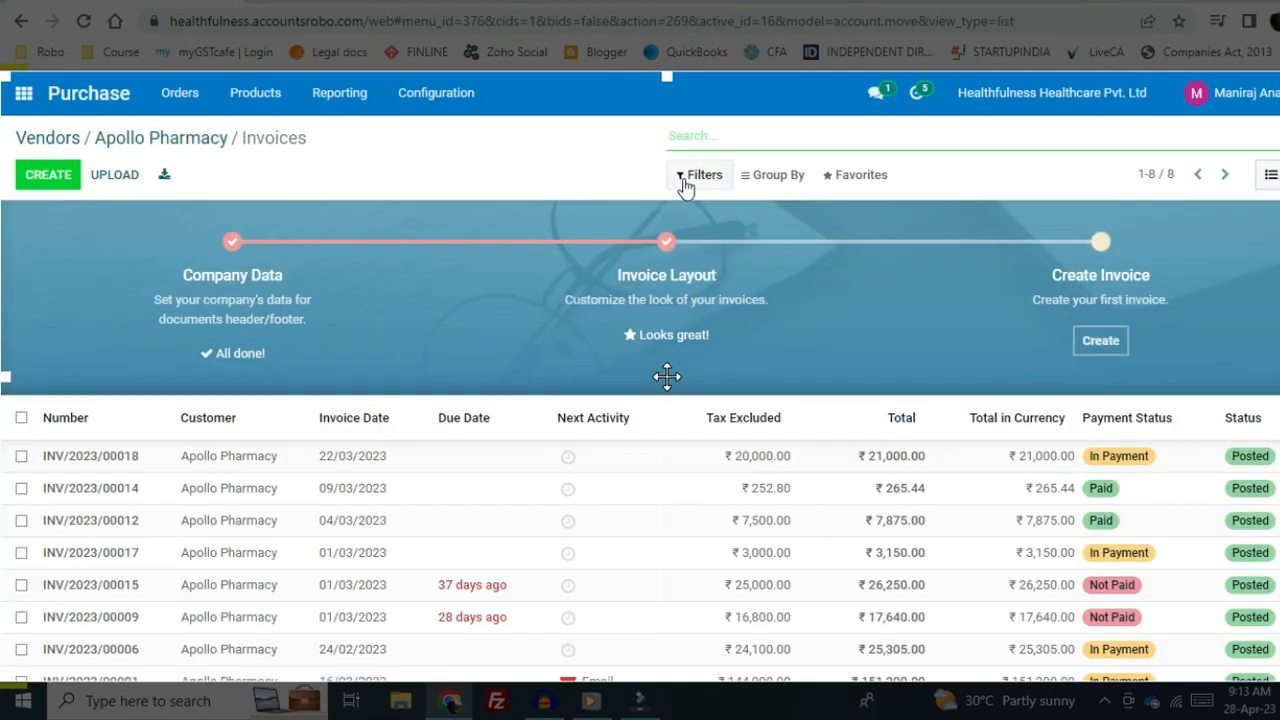
left_click(692, 176)
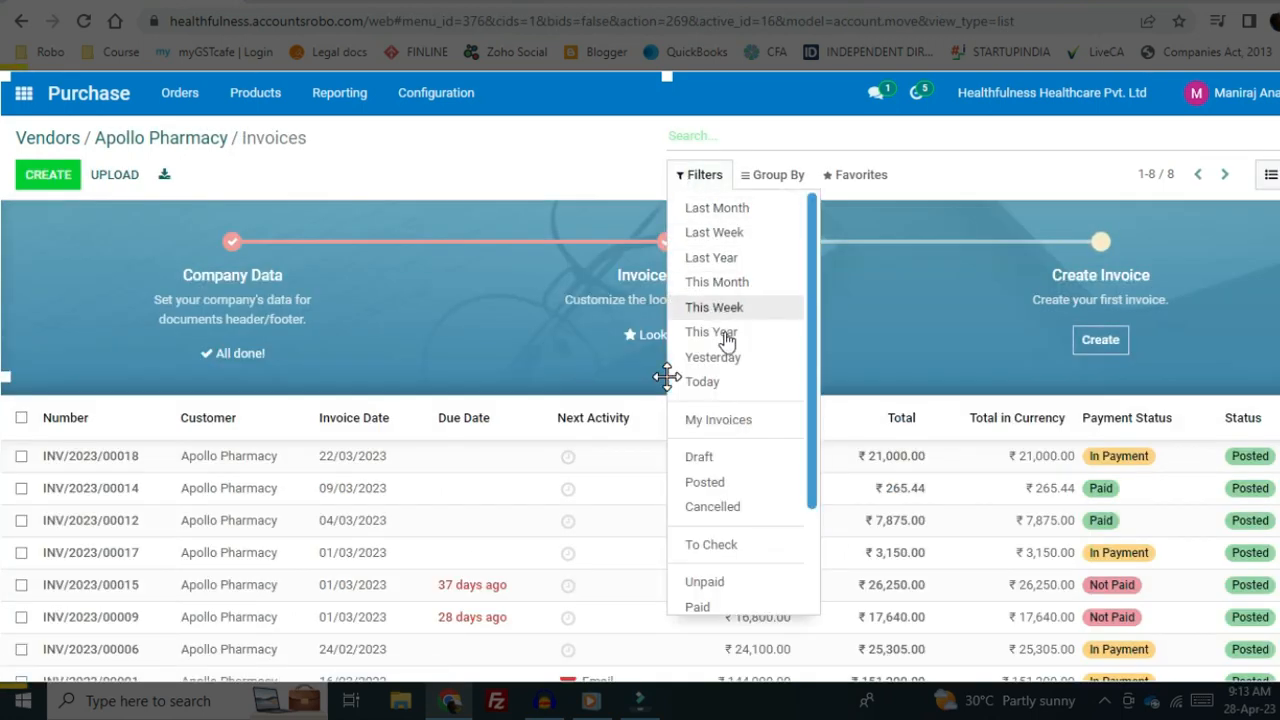
scroll(734, 372, "down", 3)
scroll(734, 371, "up", 3)
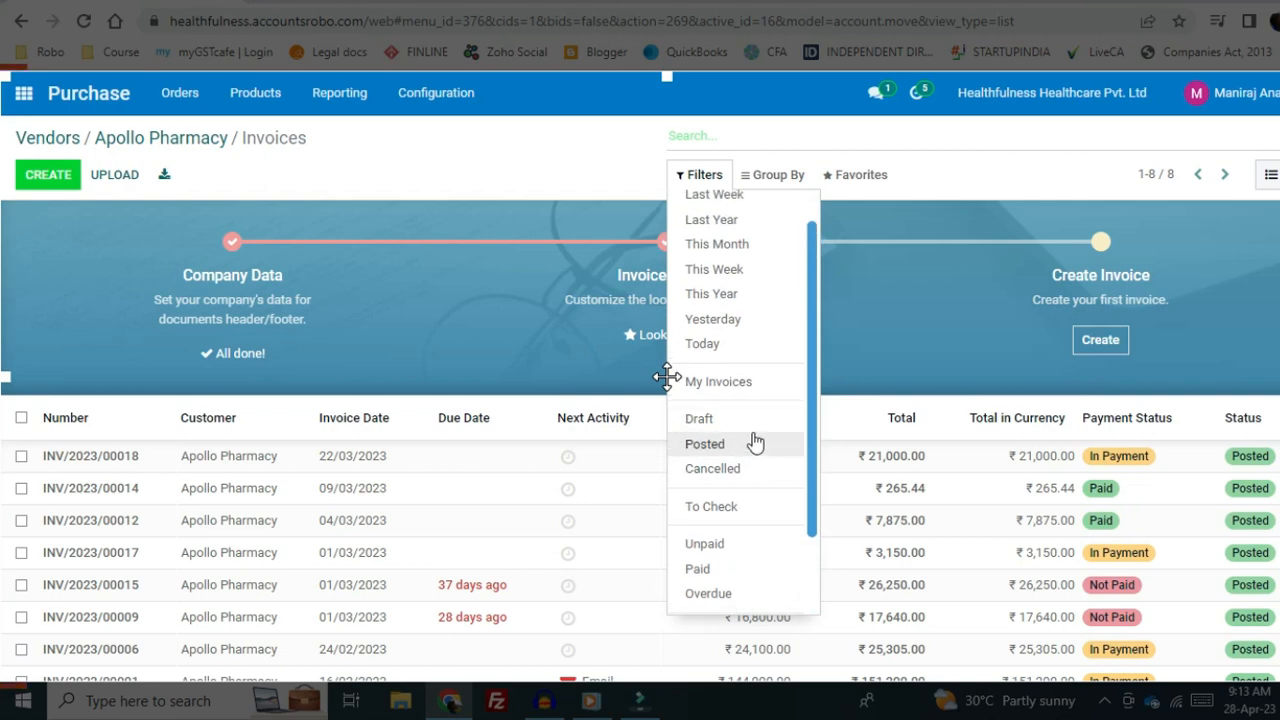
scroll(752, 450, "down", 2)
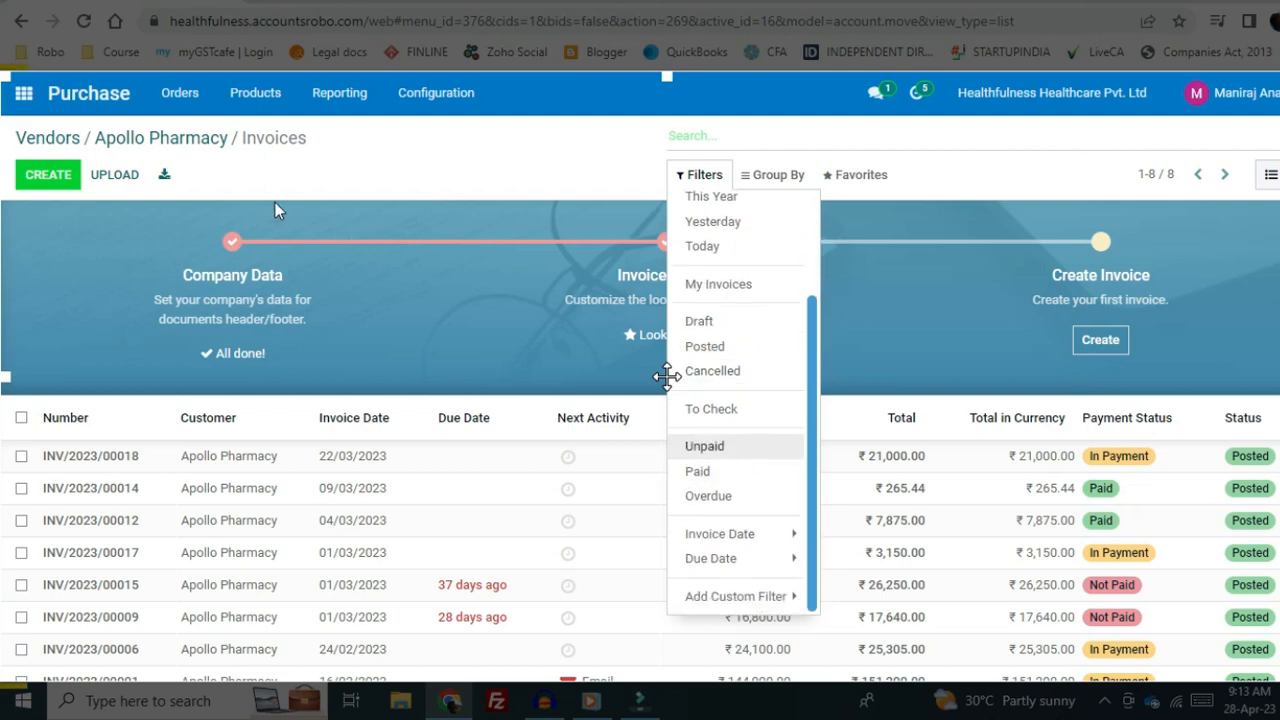
left_click(228, 224)
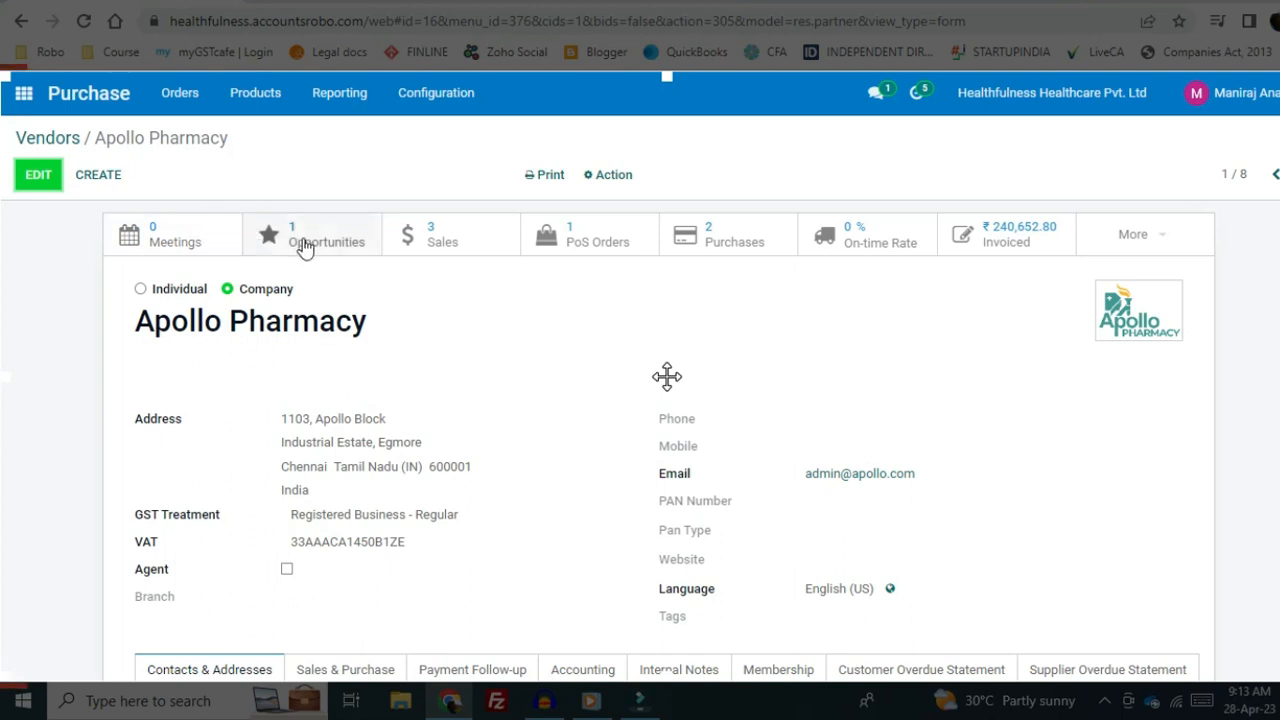
Step: View the opportunities pipeline linked to Apollo Pharmacy and return to the vendor record
left_click(350, 247)
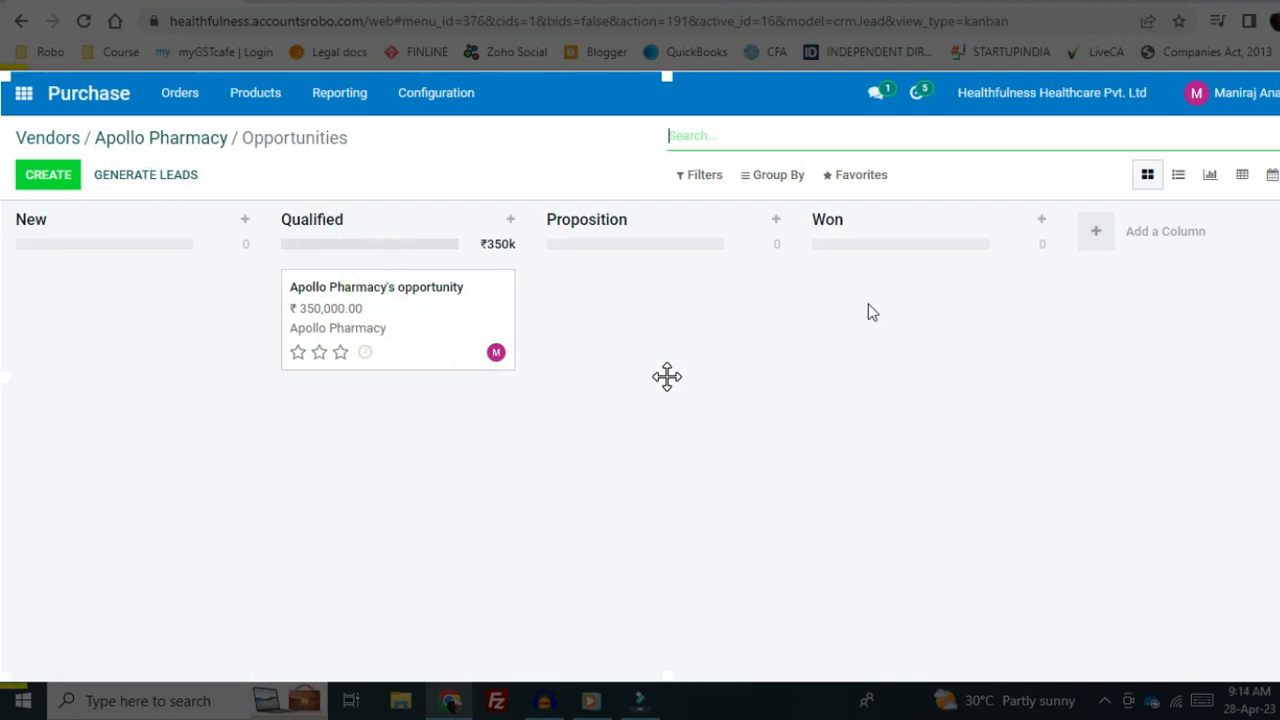
left_click(187, 147)
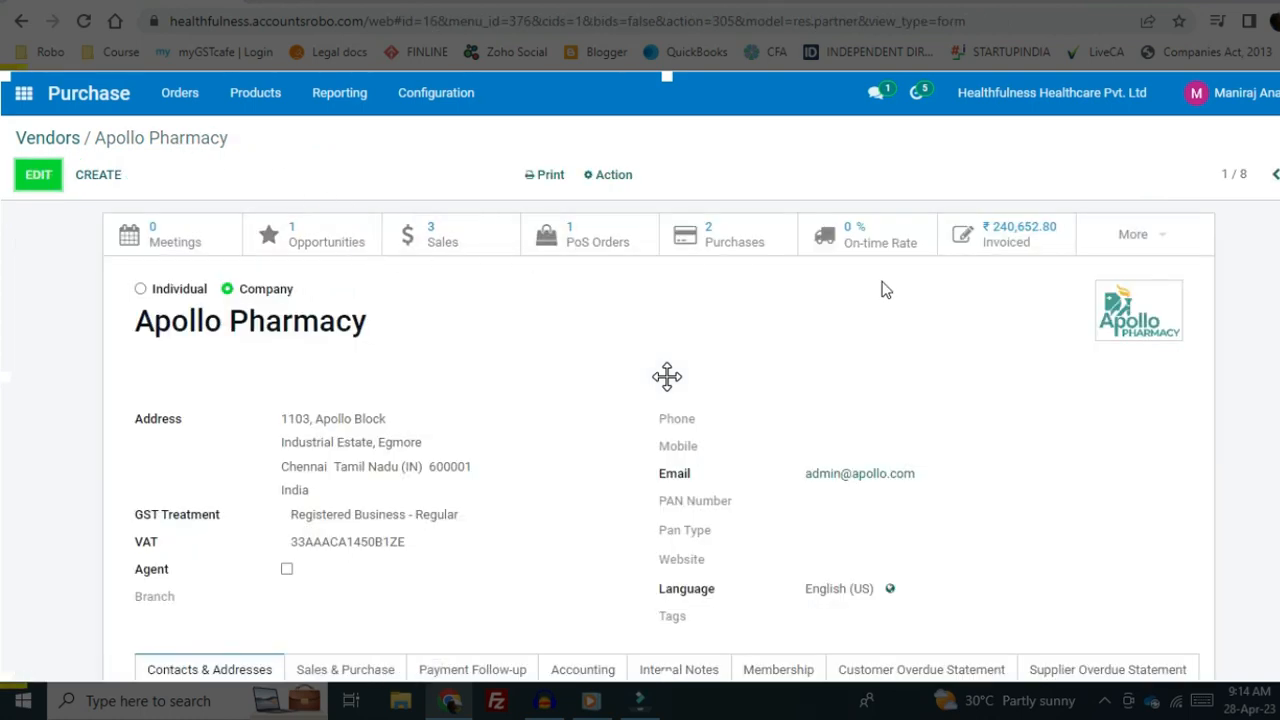